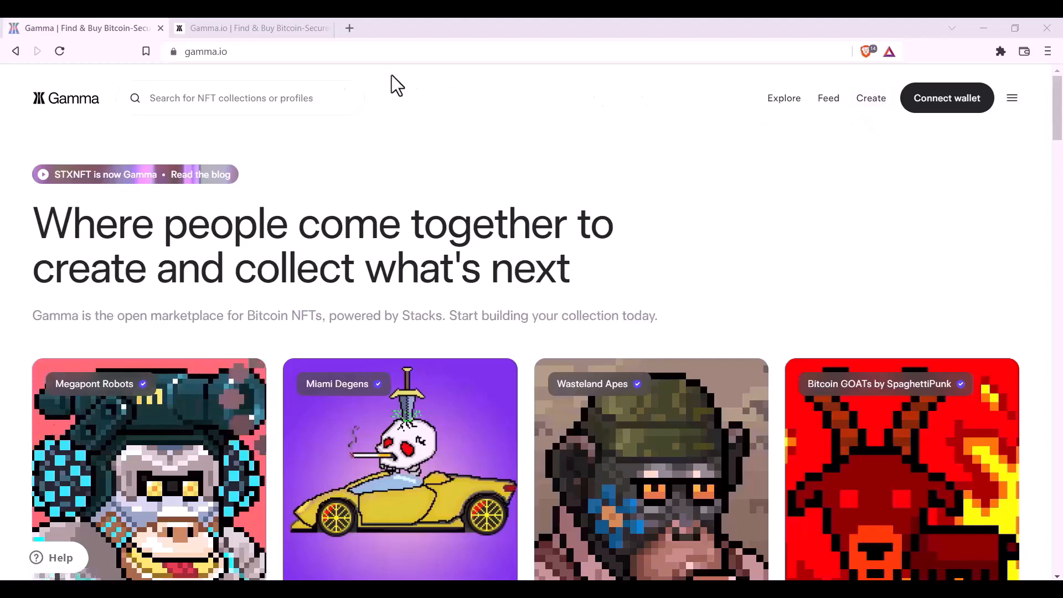
# Switch to the Gamma Create site and connect the Stacks wallet with the existing Hiro Wallet account
pyautogui.click(277, 29)
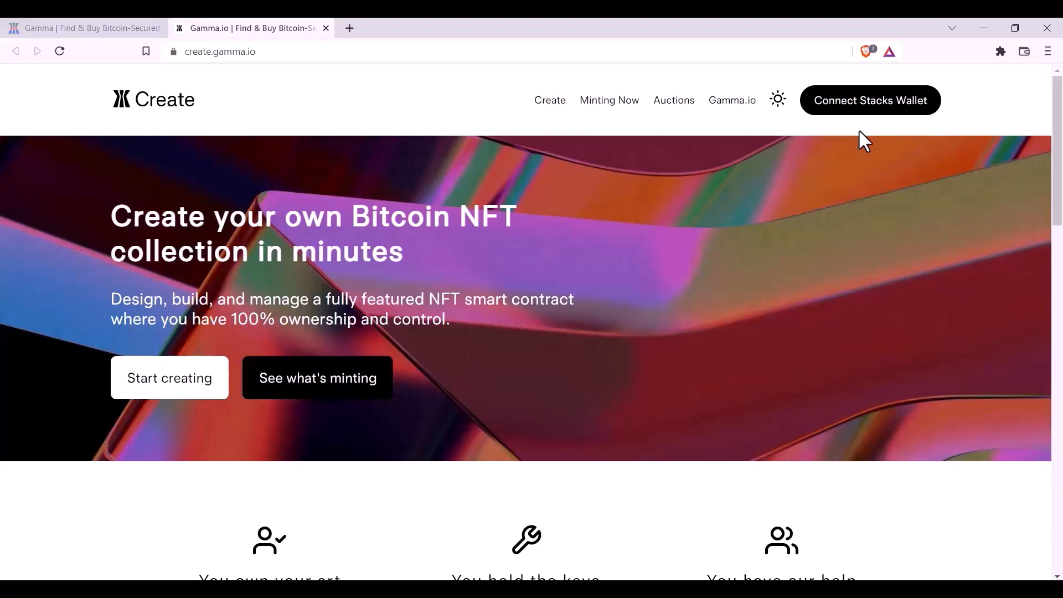
pyautogui.click(862, 112)
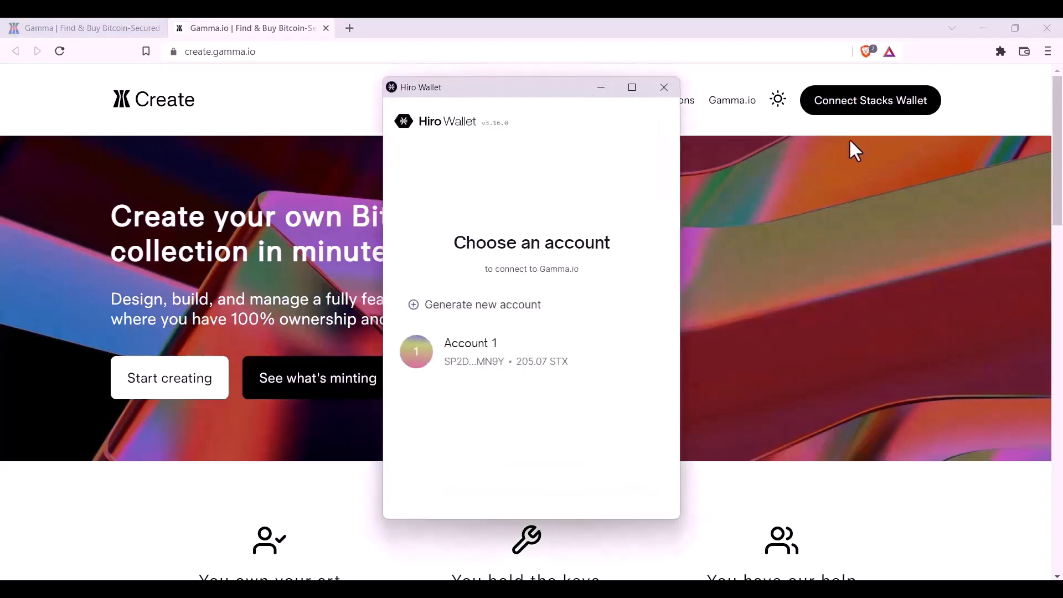
pyautogui.click(566, 366)
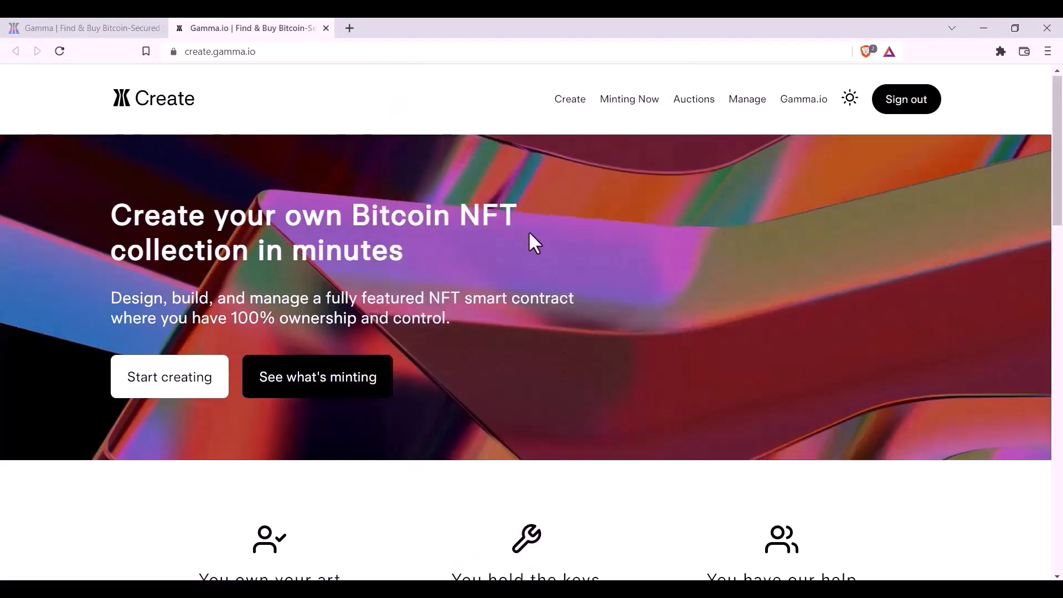
# Start creating a collection and continue past the getting-started guide to the contract type selection
pyautogui.scroll(-9, 530, 233)
pyautogui.scroll(-3, 529, 233)
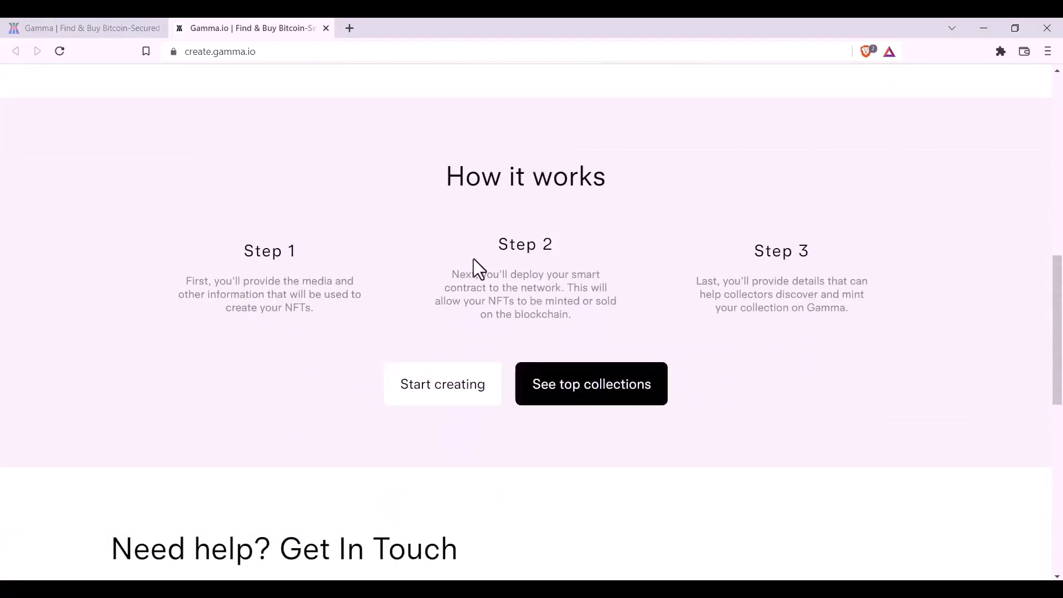
pyautogui.click(444, 381)
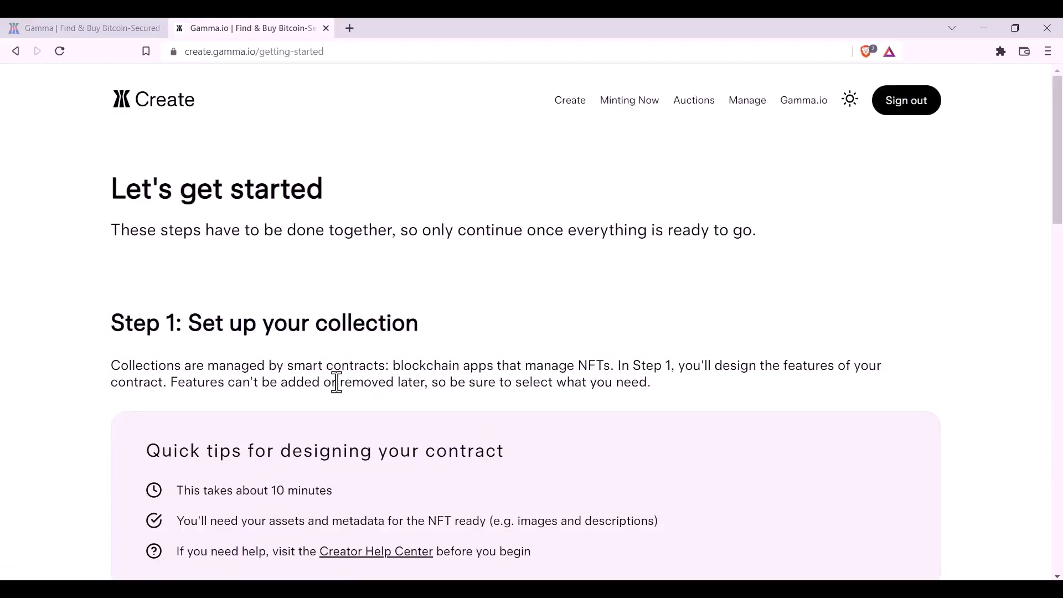
pyautogui.scroll(-10, 337, 382)
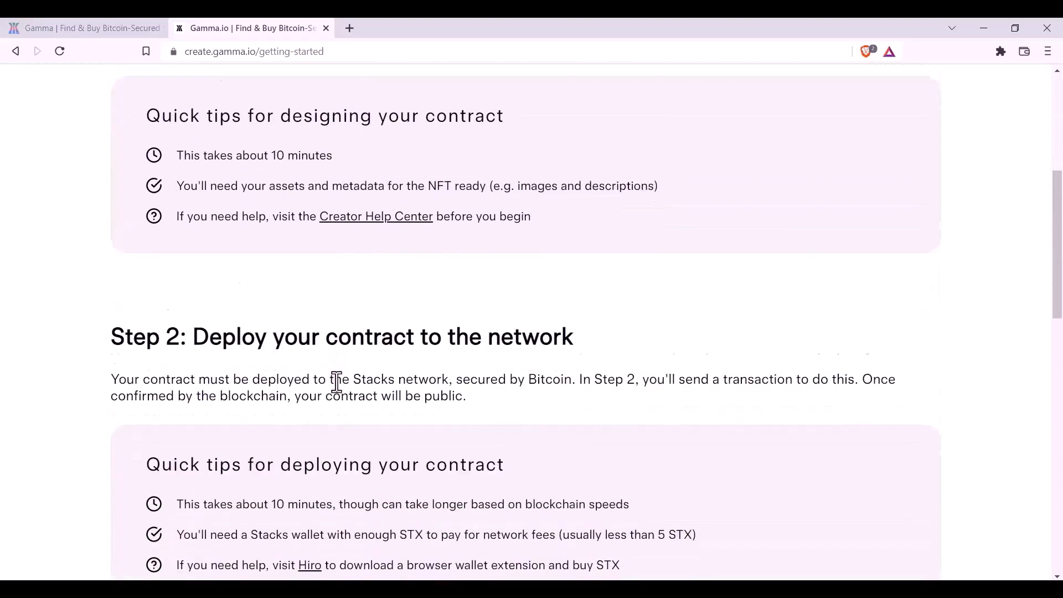
pyautogui.scroll(-8, 337, 382)
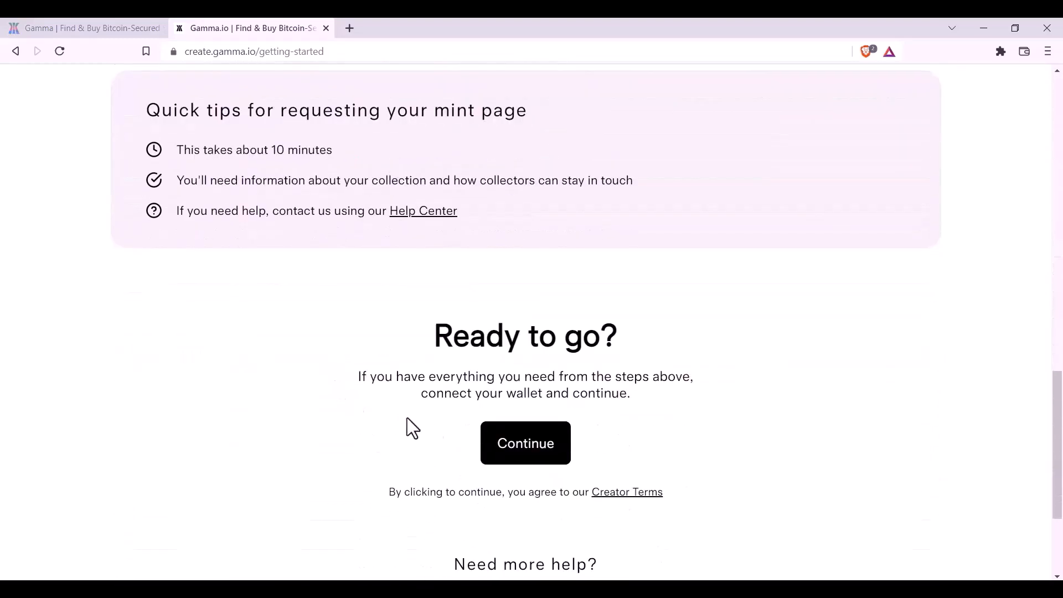
pyautogui.click(500, 442)
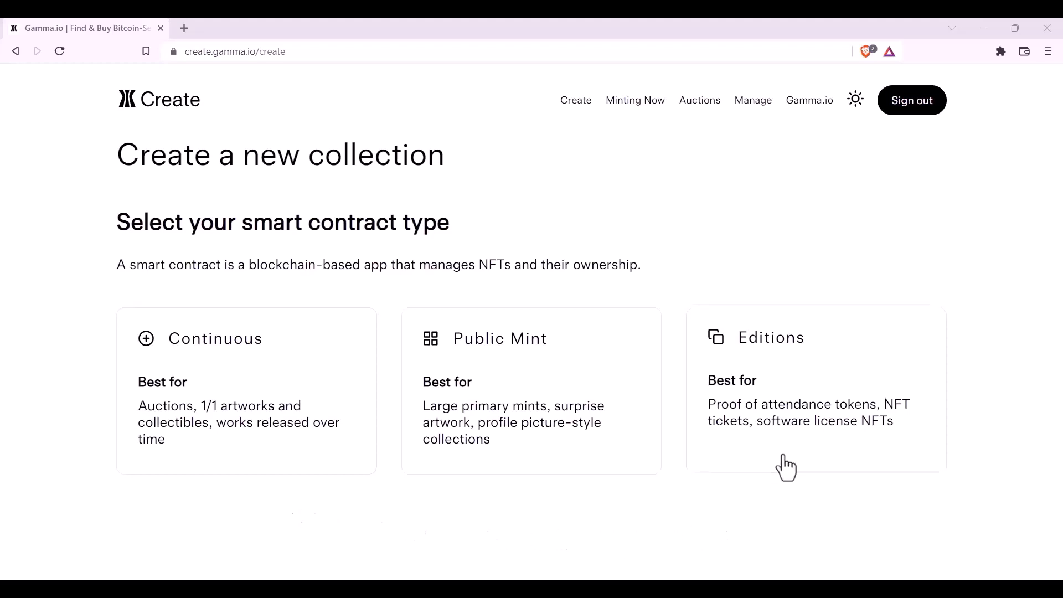
# Choose the Editions smart contract type and continue with that selection
pyautogui.click(783, 420)
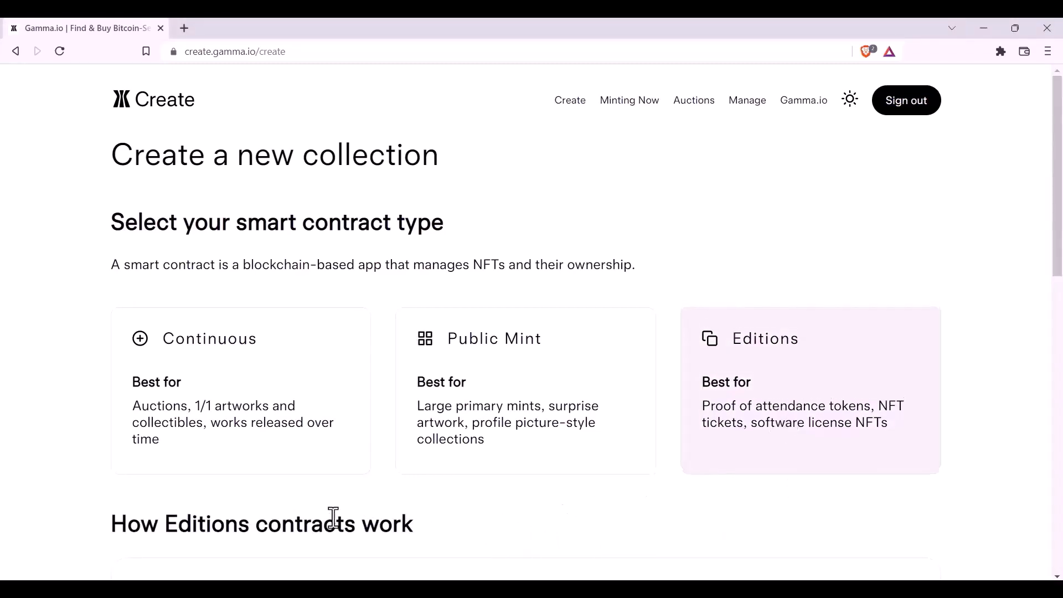
pyautogui.scroll(-4, 334, 518)
pyautogui.scroll(-3, 333, 518)
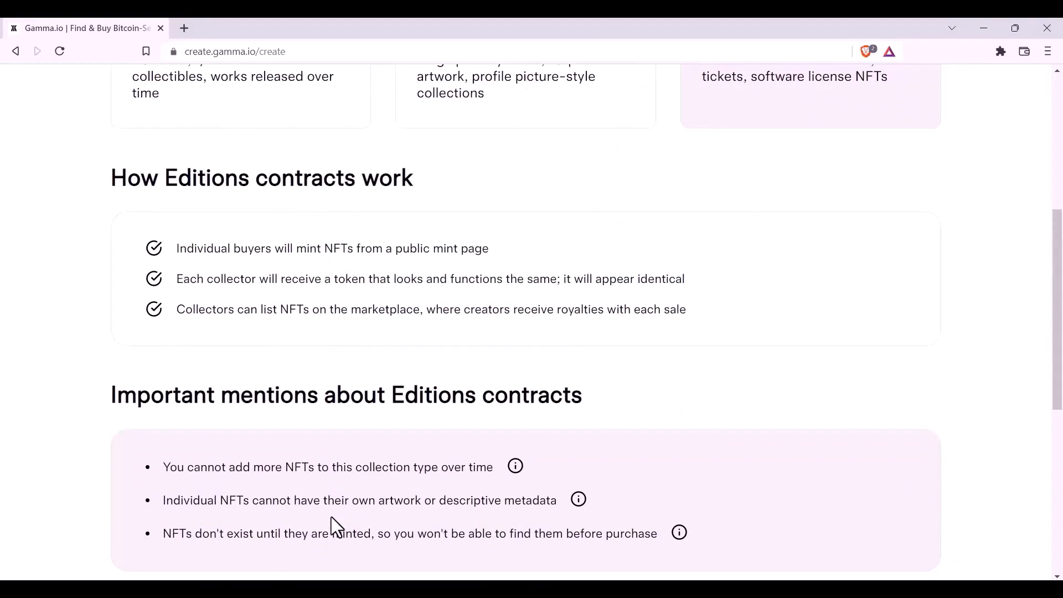
pyautogui.scroll(-7, 331, 517)
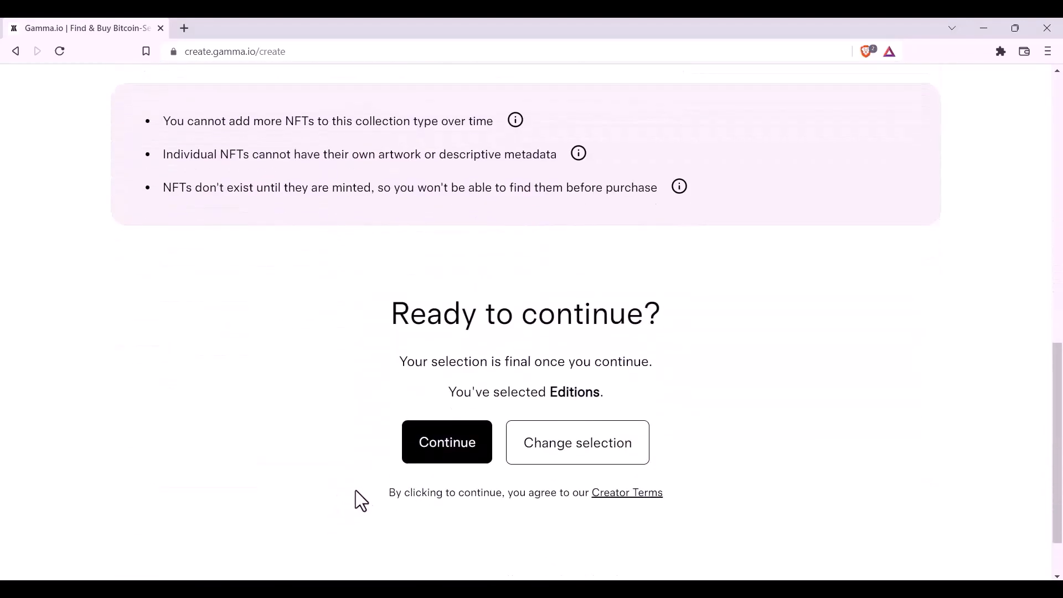
pyautogui.click(429, 456)
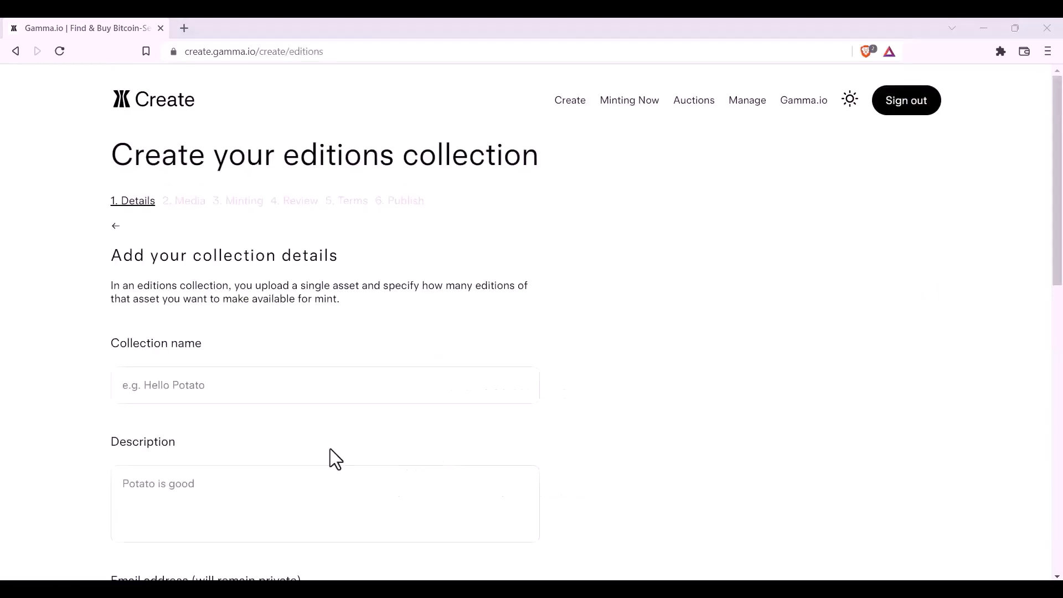
# Name the collection "All The Faces" and describe it as "A limited collection of faces to brighten up your day"
pyautogui.click(239, 385)
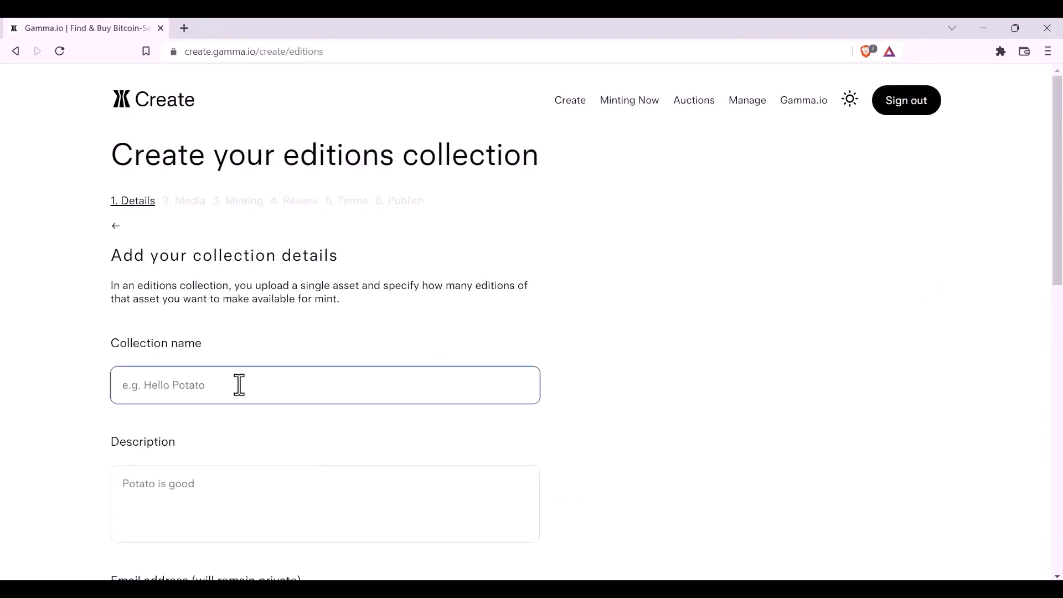
pyautogui.write('All The Faces')
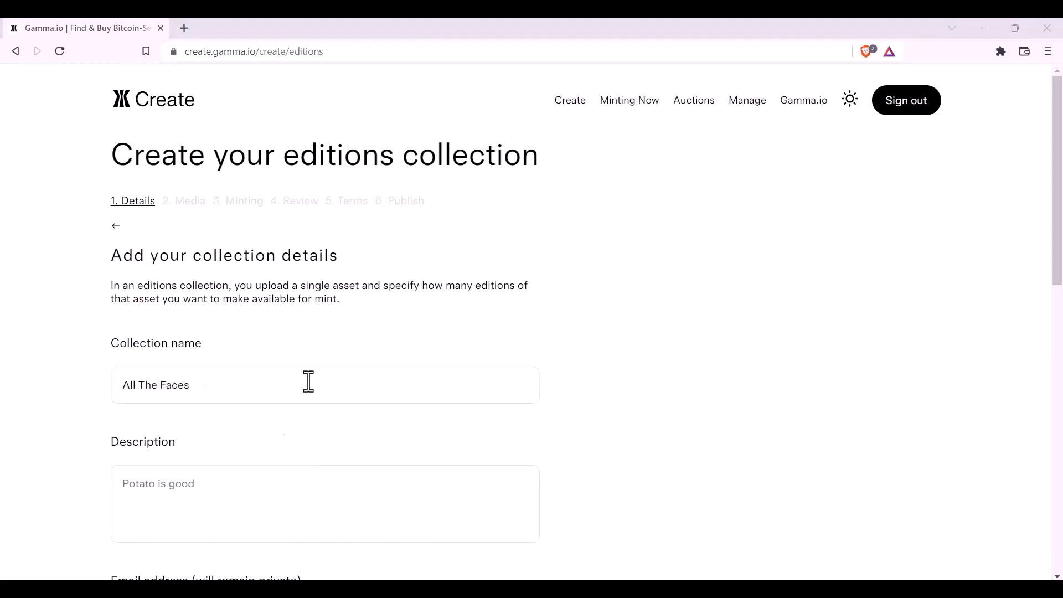
pyautogui.click(167, 491)
pyautogui.write('A limited collection of faces to brighten up your day')
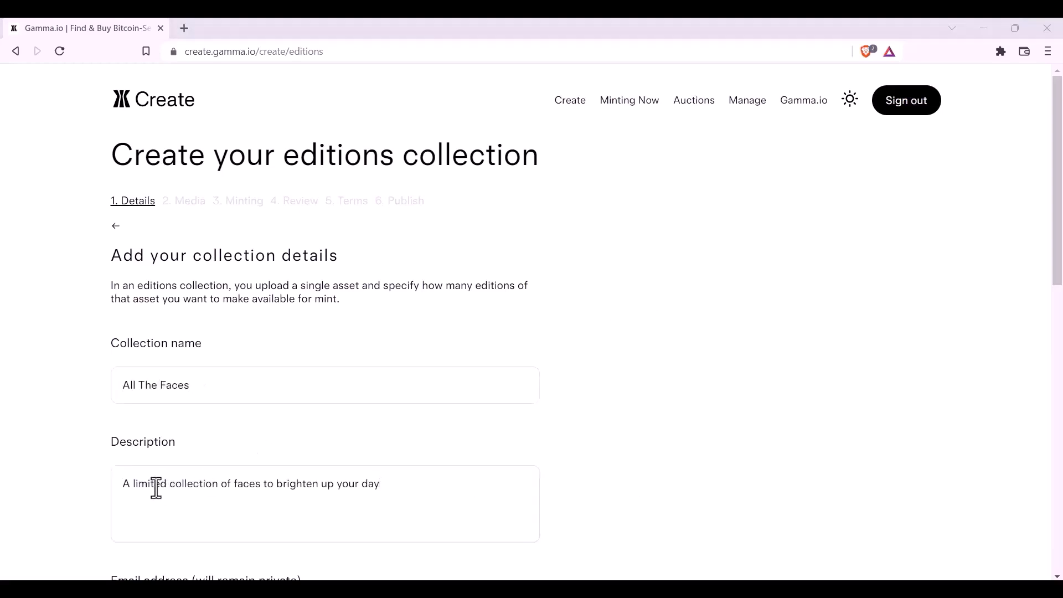
# Fill in the private e-mail address, leave the optional collection details blank and continue to the media stage
pyautogui.scroll(-3, 156, 489)
pyautogui.click(156, 488)
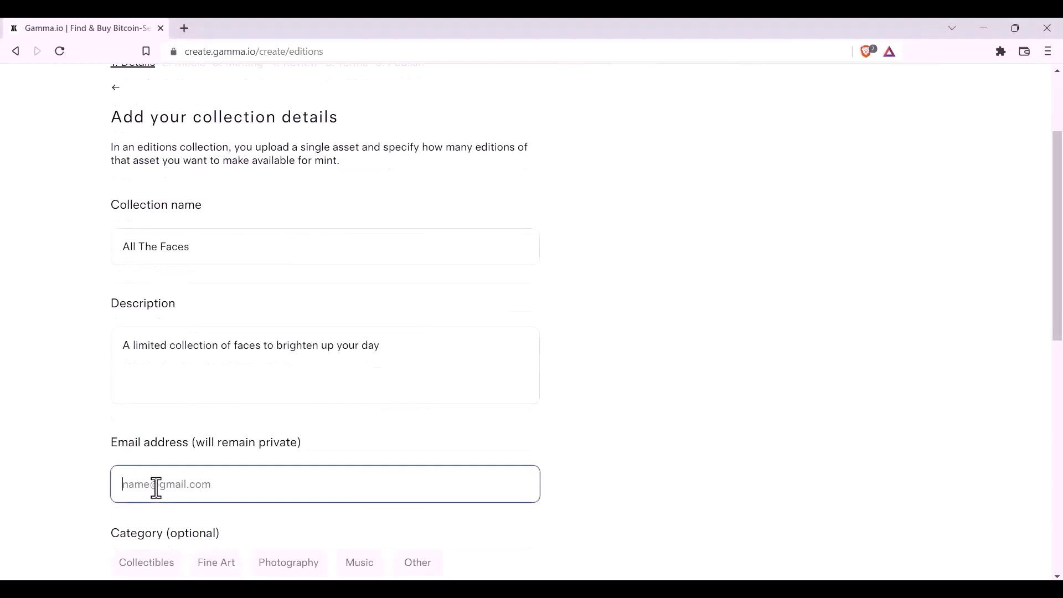
pyautogui.hotkey('ctrl', 'v')
pyautogui.scroll(-3, 156, 488)
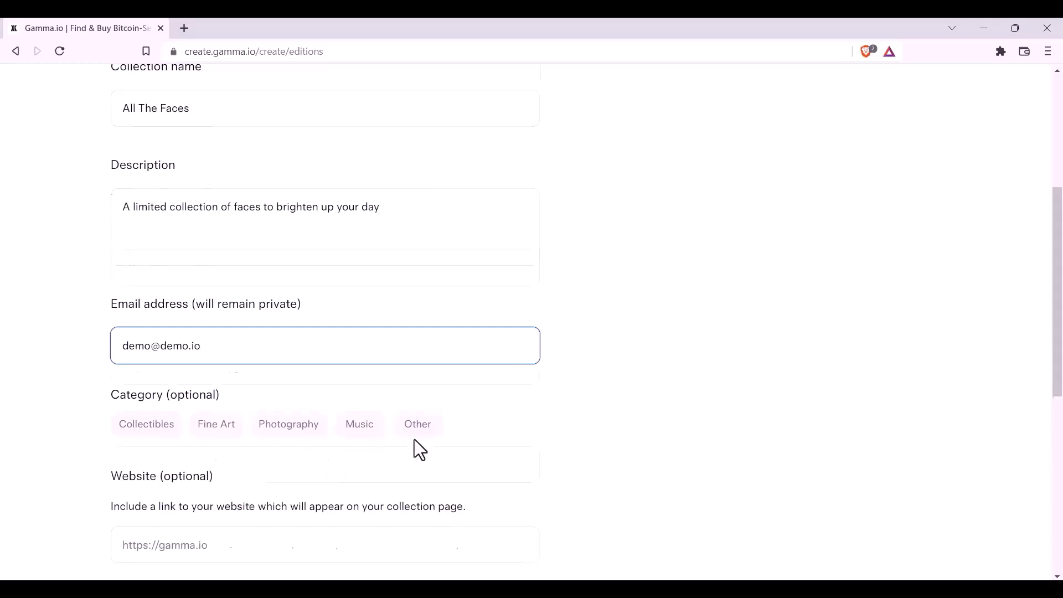
pyautogui.scroll(-5, 358, 522)
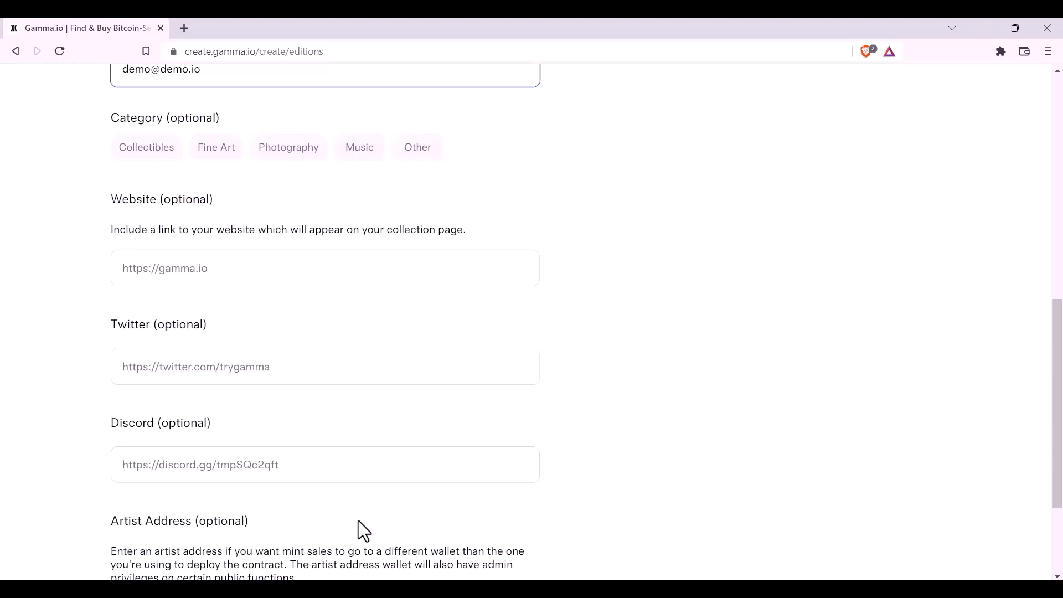
pyautogui.click(358, 520)
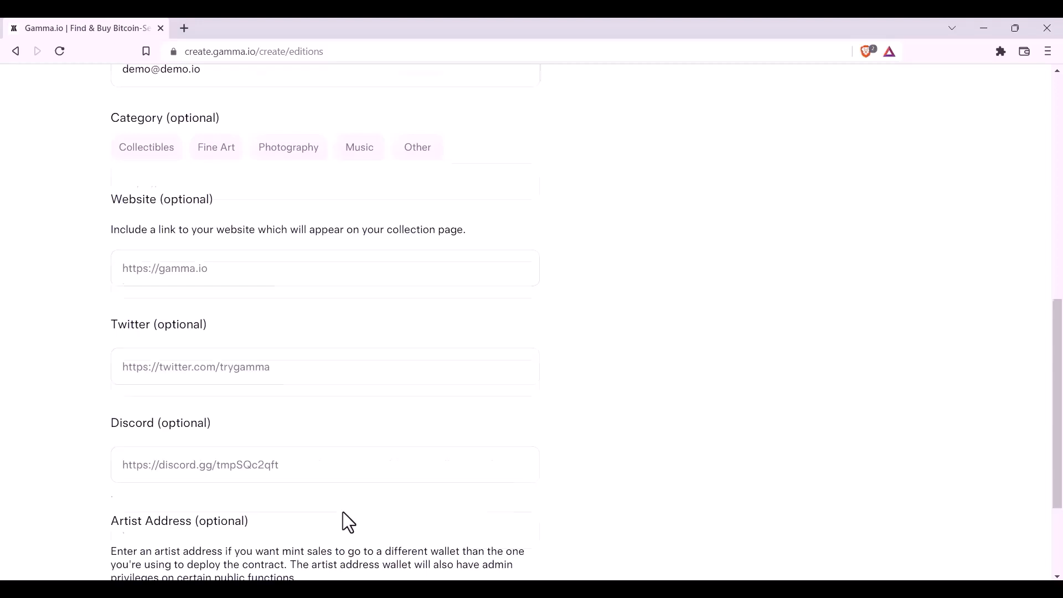
pyautogui.scroll(-2, 343, 513)
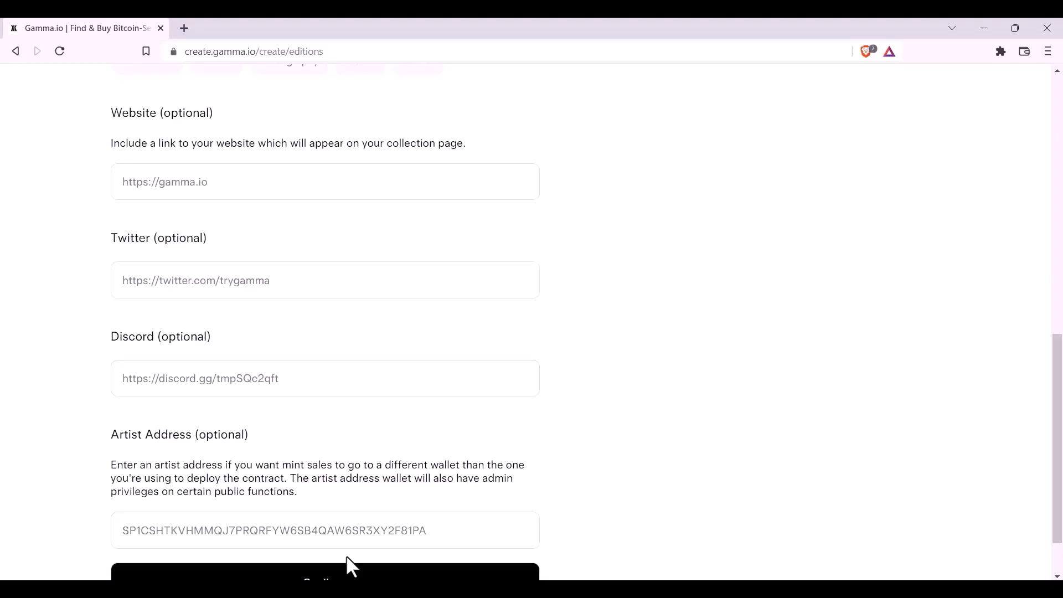
pyautogui.scroll(-1, 347, 565)
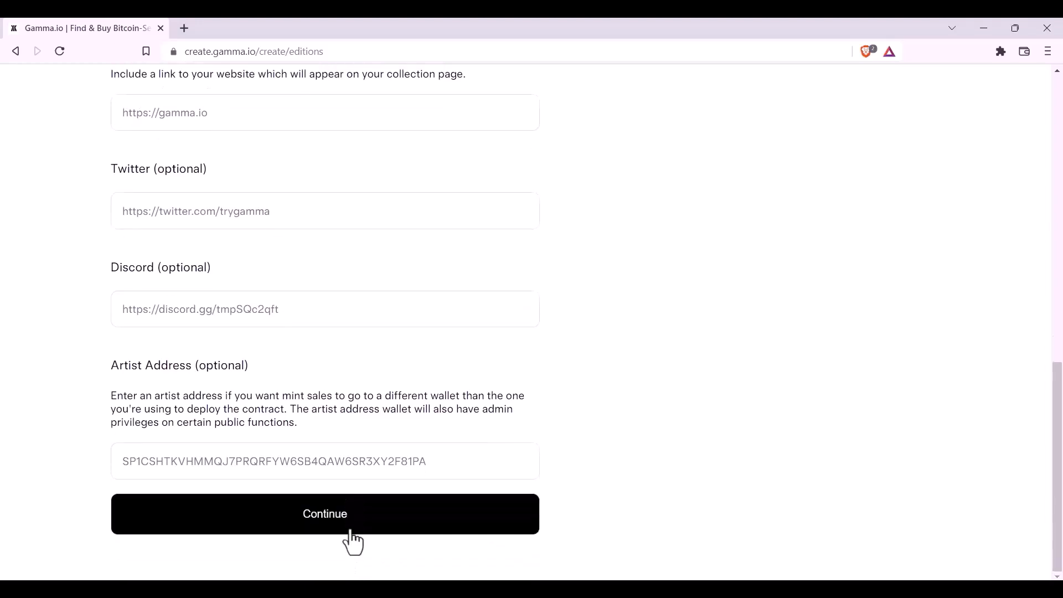
pyautogui.click(349, 531)
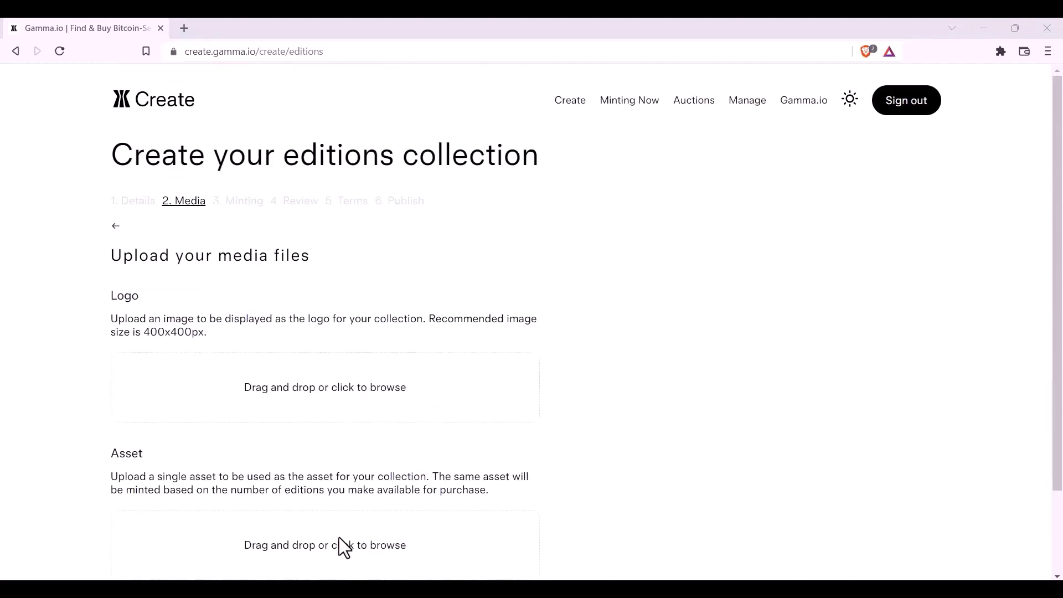
# Upload "cover image" from the "faces for gamma help" folder as the collection logo
pyautogui.click(342, 389)
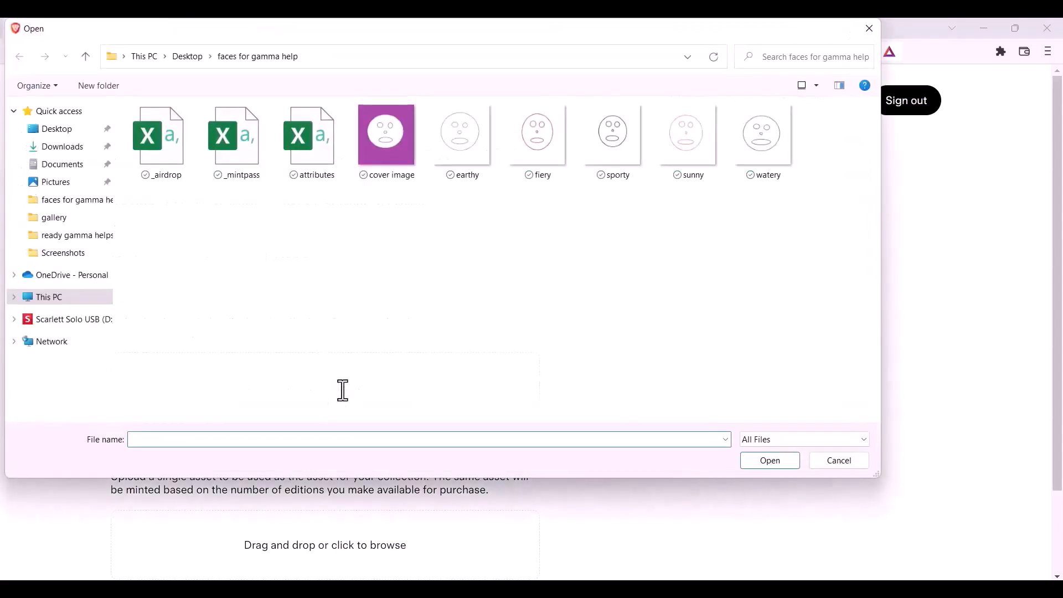
pyautogui.click(383, 156)
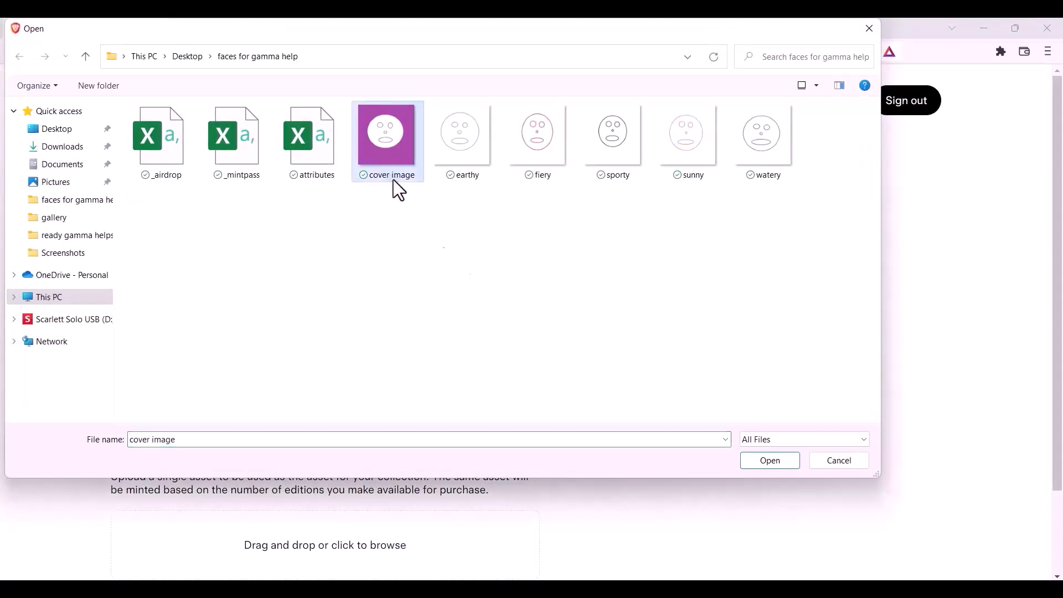
pyautogui.click(770, 461)
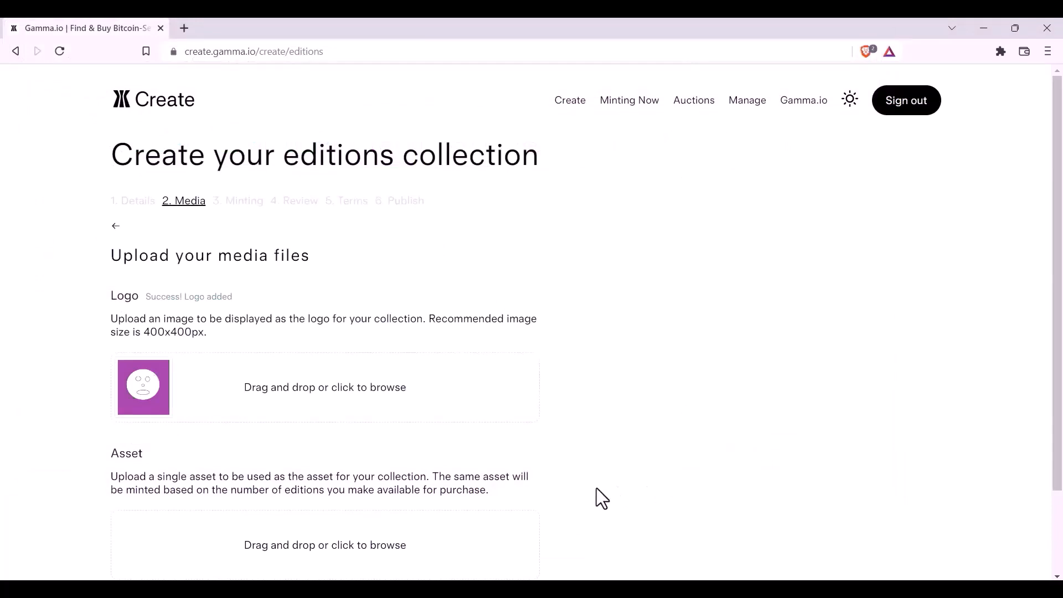
# Upload the "earthy" image as the single asset of the collection
pyautogui.scroll(-2, 362, 503)
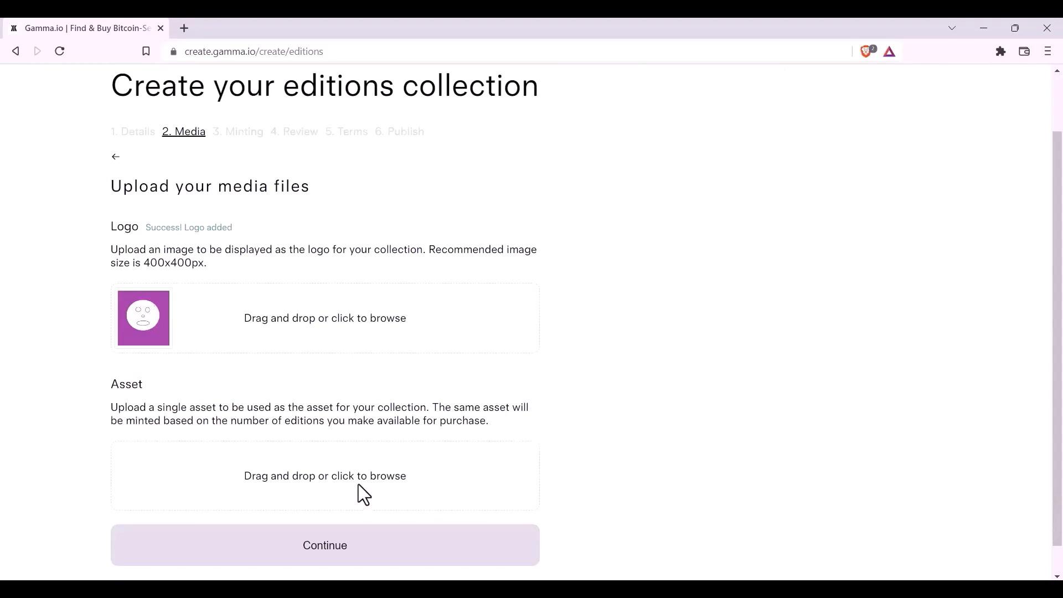
pyautogui.click(358, 484)
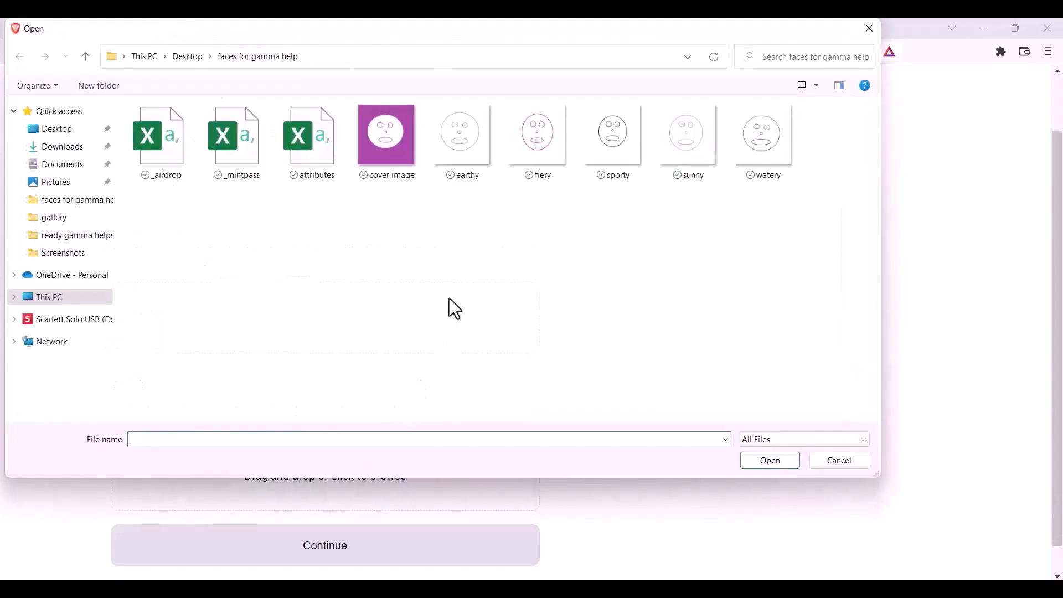
pyautogui.click(463, 149)
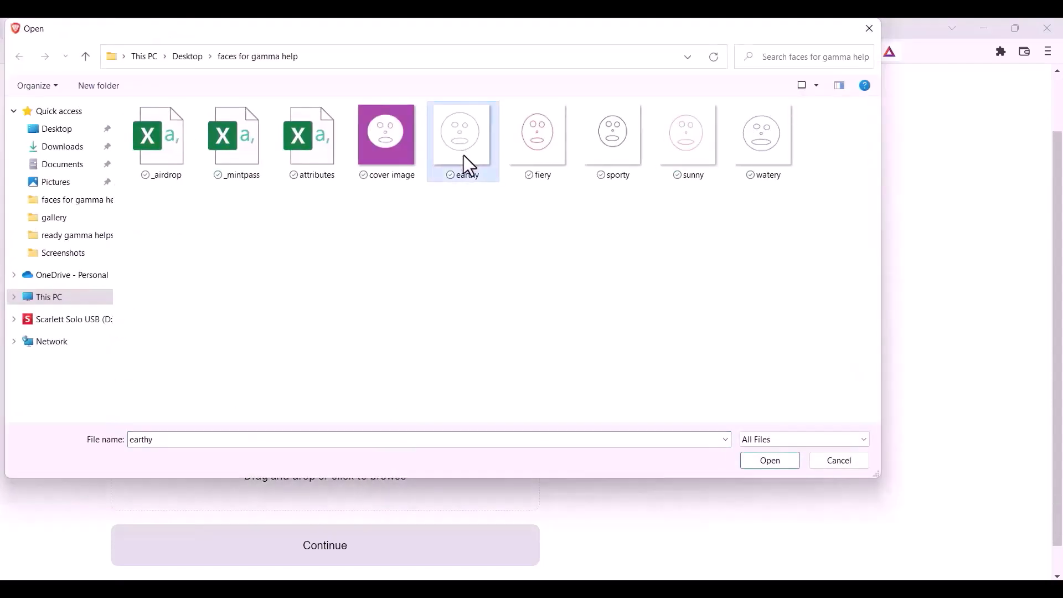
pyautogui.click(756, 463)
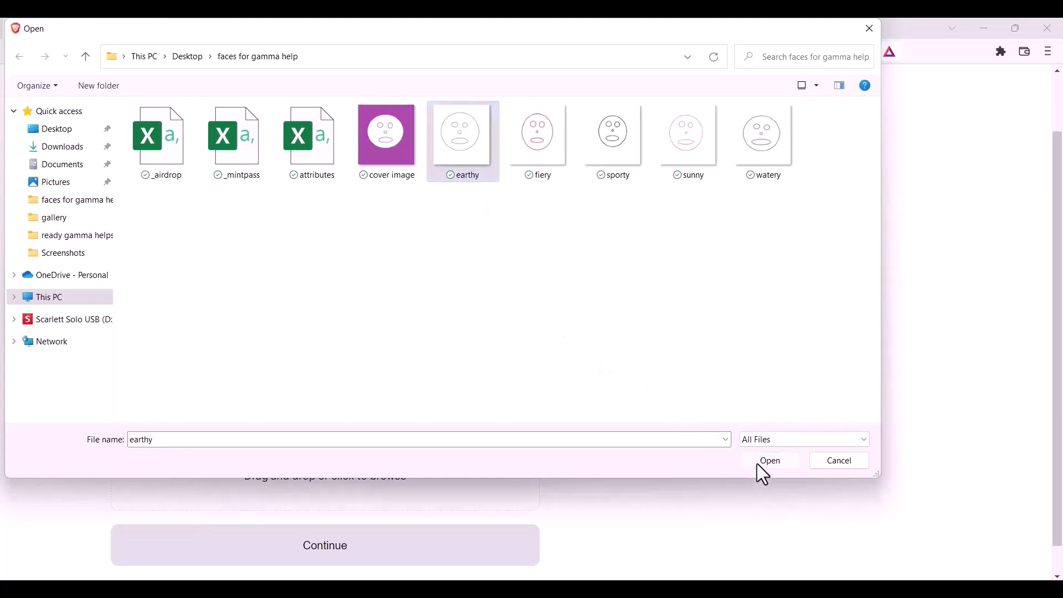
# Leave the token name and attributes empty and continue to the mint settings
pyautogui.scroll(-8, 642, 483)
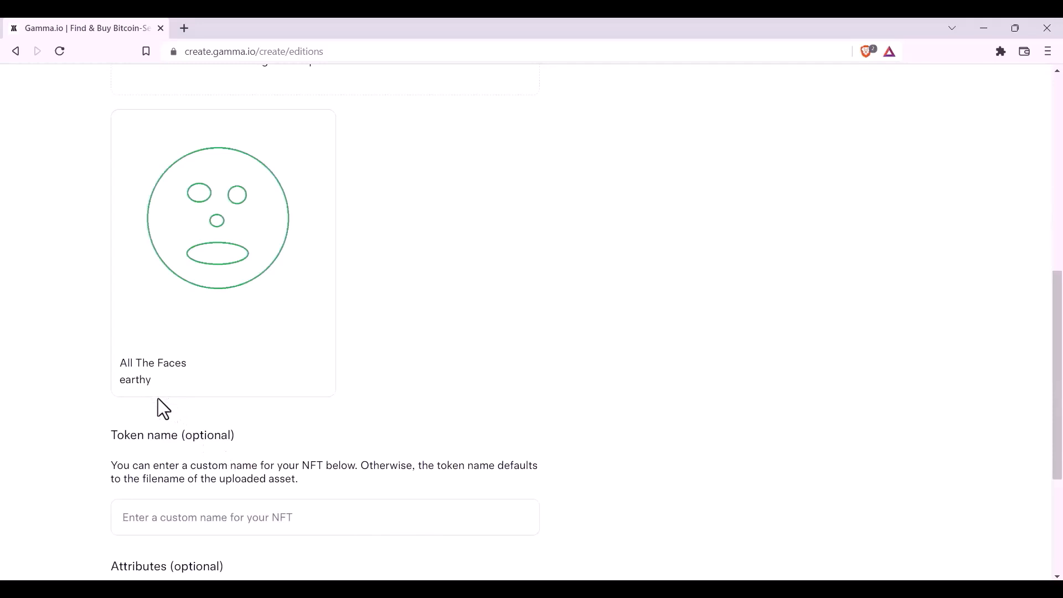
pyautogui.scroll(-3, 236, 508)
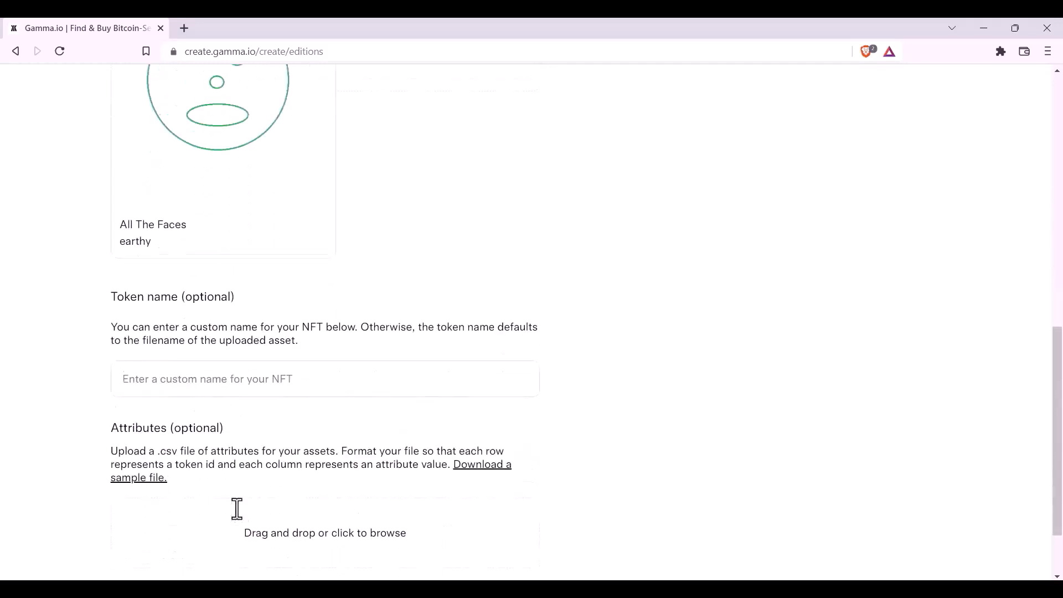
pyautogui.scroll(-2, 237, 508)
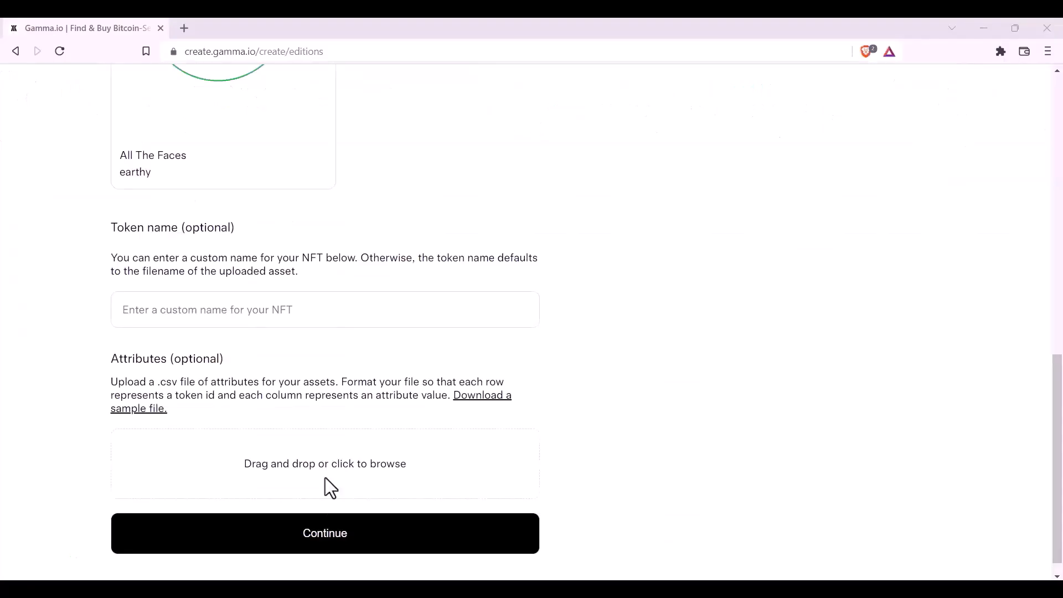
pyautogui.click(311, 535)
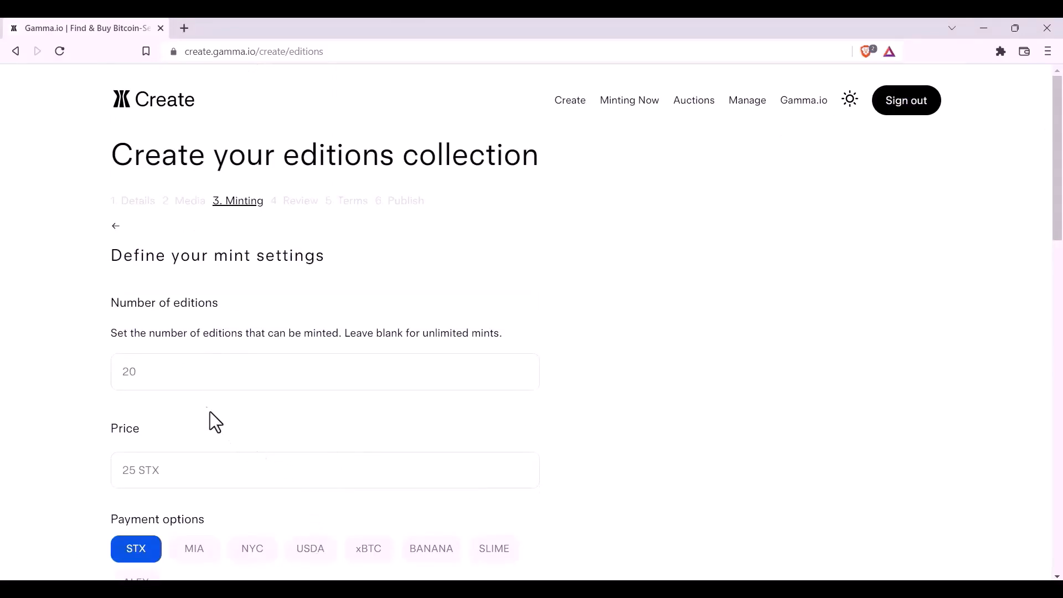
# Set the number of editions that can be minted to 100
pyautogui.click(192, 382)
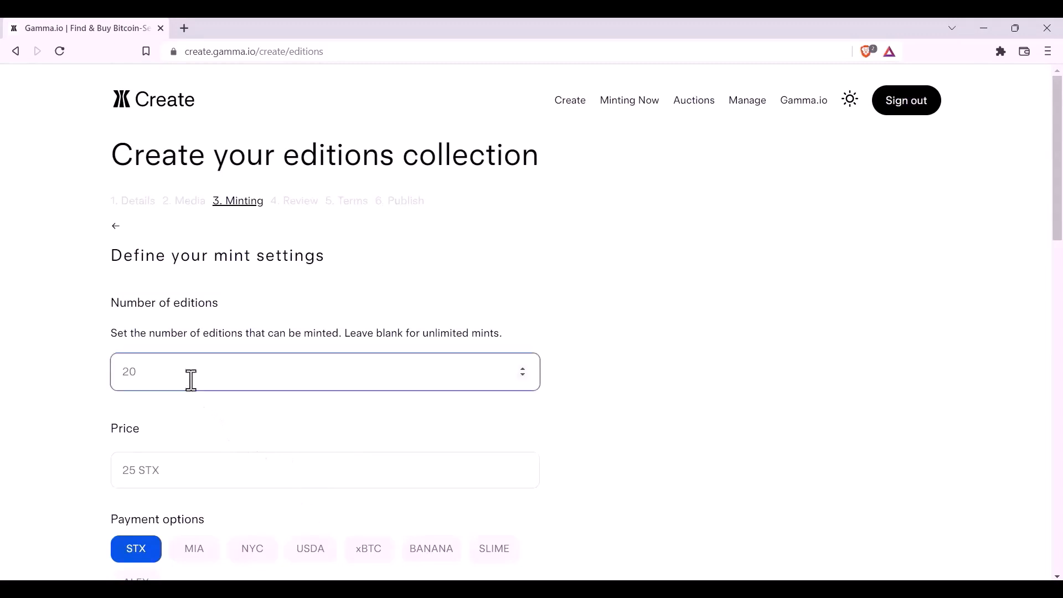
pyautogui.scroll(-3, 166, 310)
pyautogui.write('0')
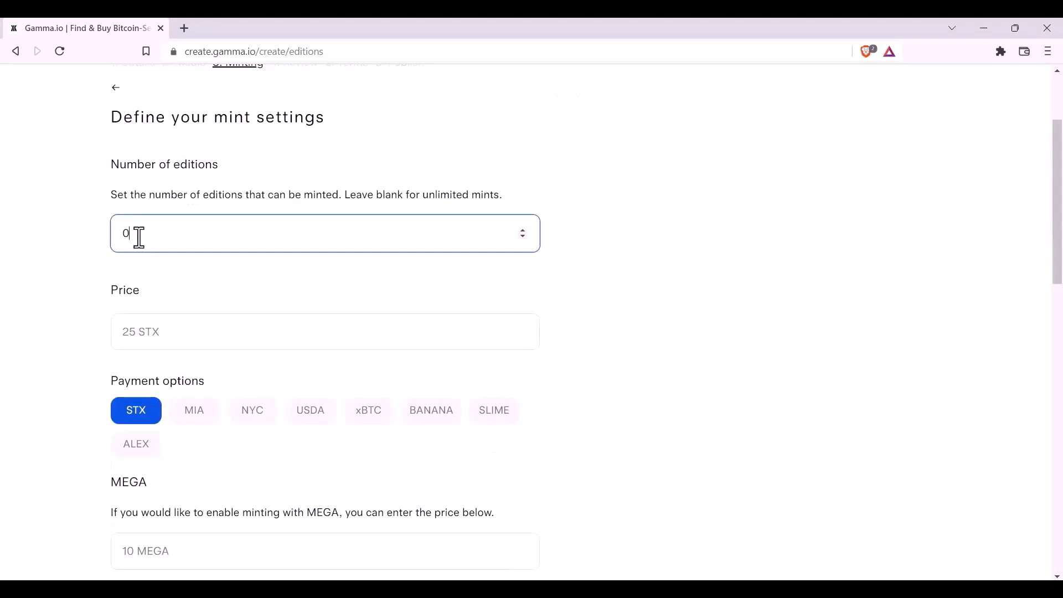
pyautogui.press('BackSpace')
pyautogui.write('100')
# Set the mint price to 30 with STX as the payment option, leaving the MEGA price blank
pyautogui.click(141, 335)
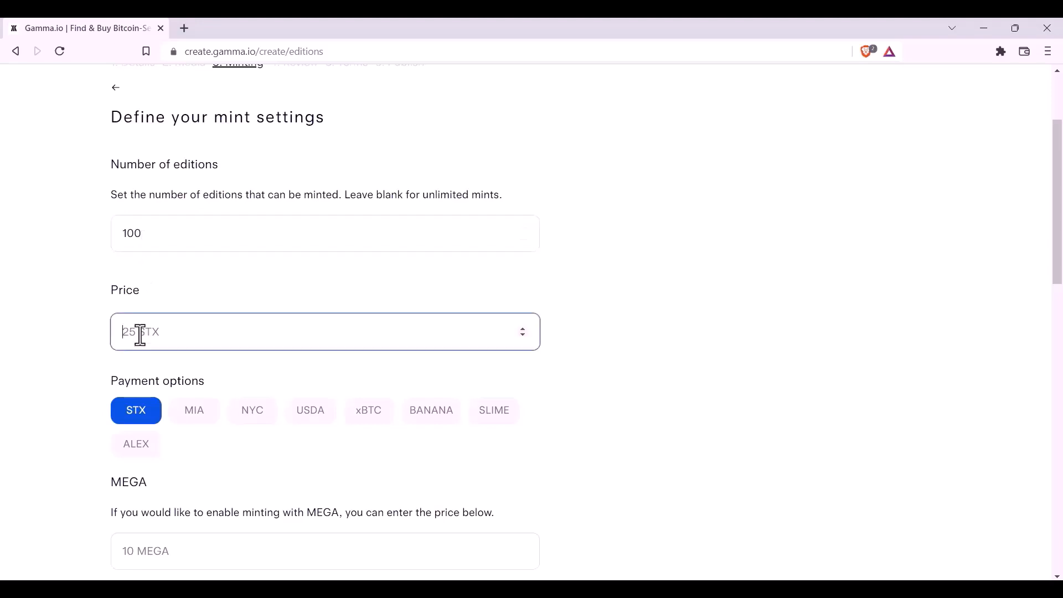
pyautogui.write('0')
pyautogui.press('BackSpace')
pyautogui.write('30')
pyautogui.click(169, 480)
# Add 2 and 3 to the claim options for NFTs purchasable in a single transaction
pyautogui.scroll(-3, 168, 479)
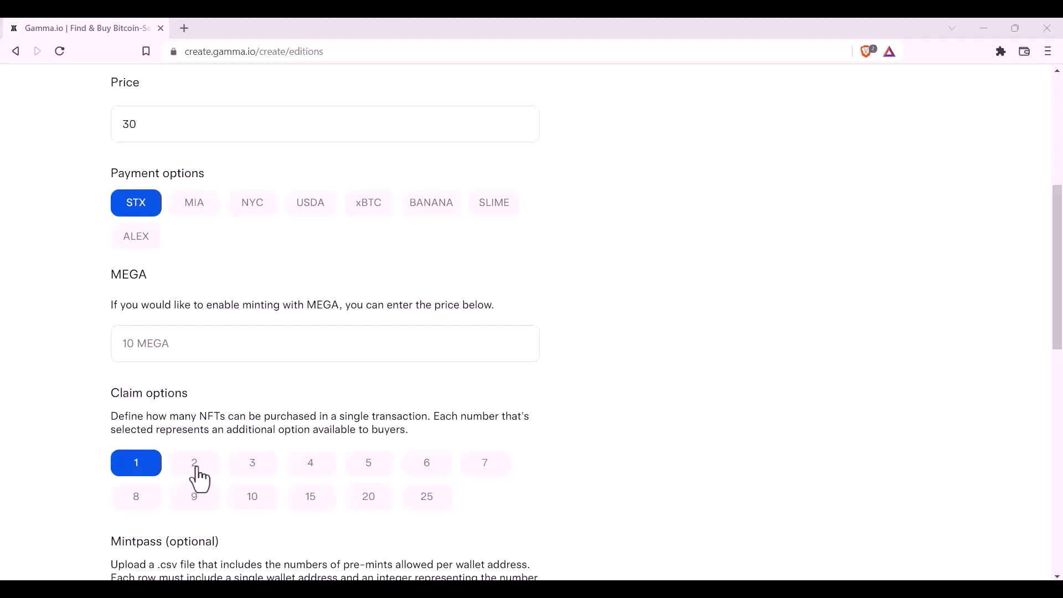
pyautogui.click(198, 478)
pyautogui.click(252, 479)
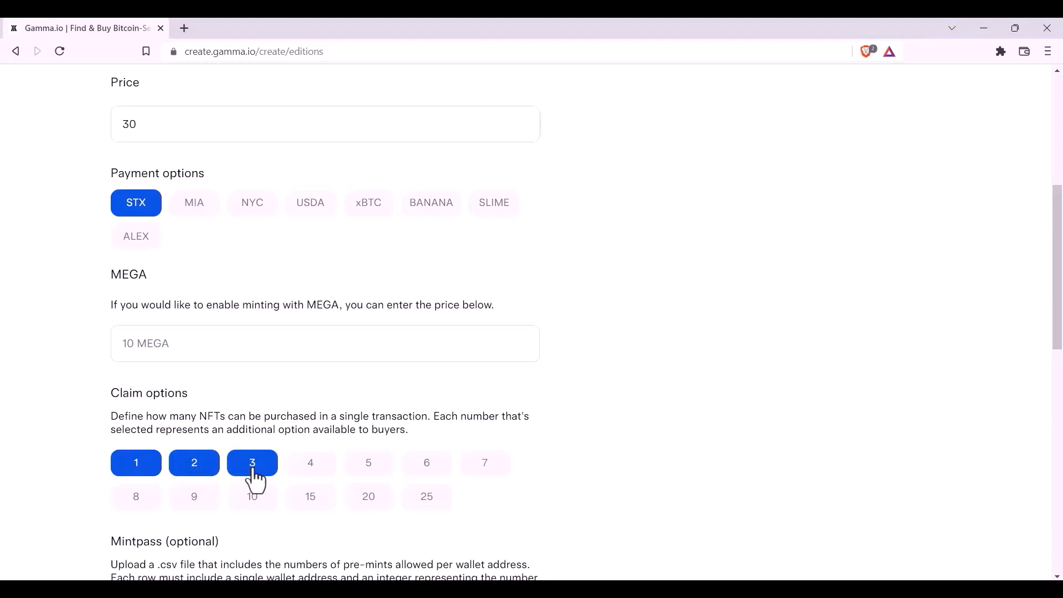
# Leave the mintpass, airdrop and maximum mints per address empty, keep minting enabled and continue to the review
pyautogui.scroll(-1, 255, 465)
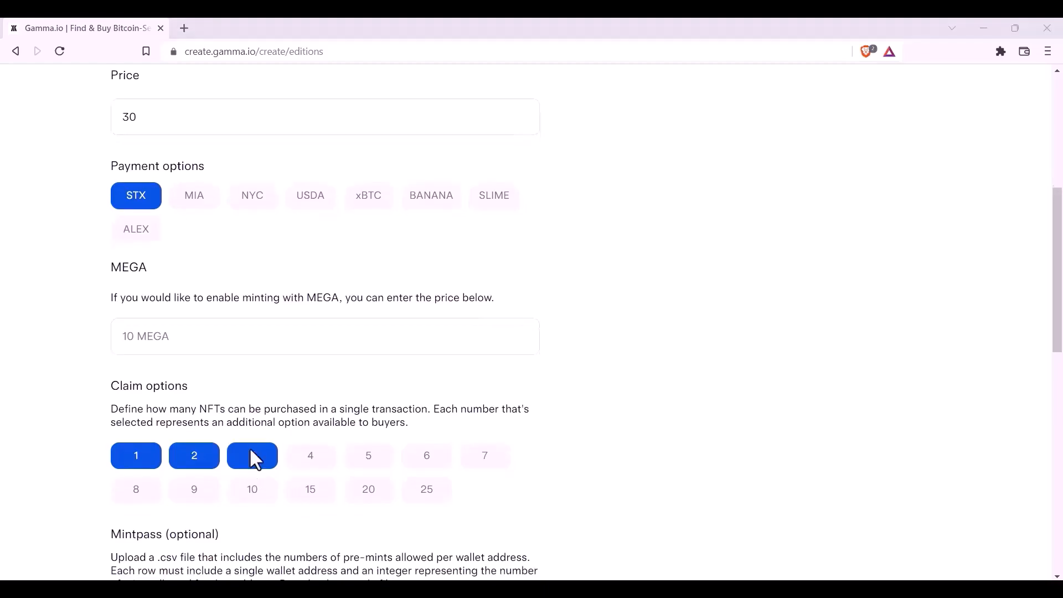
pyautogui.scroll(-5, 255, 465)
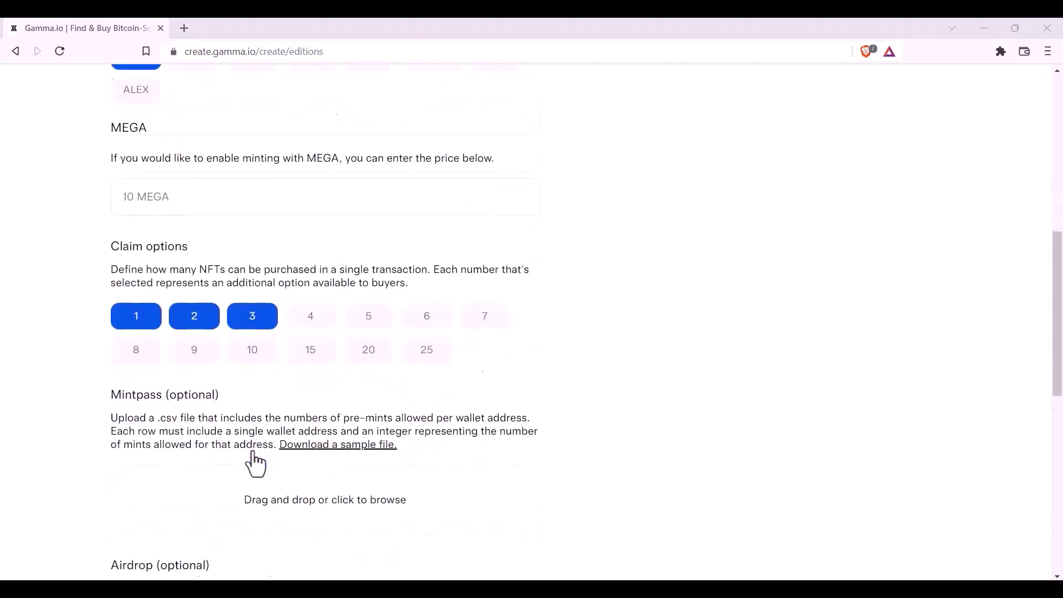
pyautogui.scroll(-1, 257, 465)
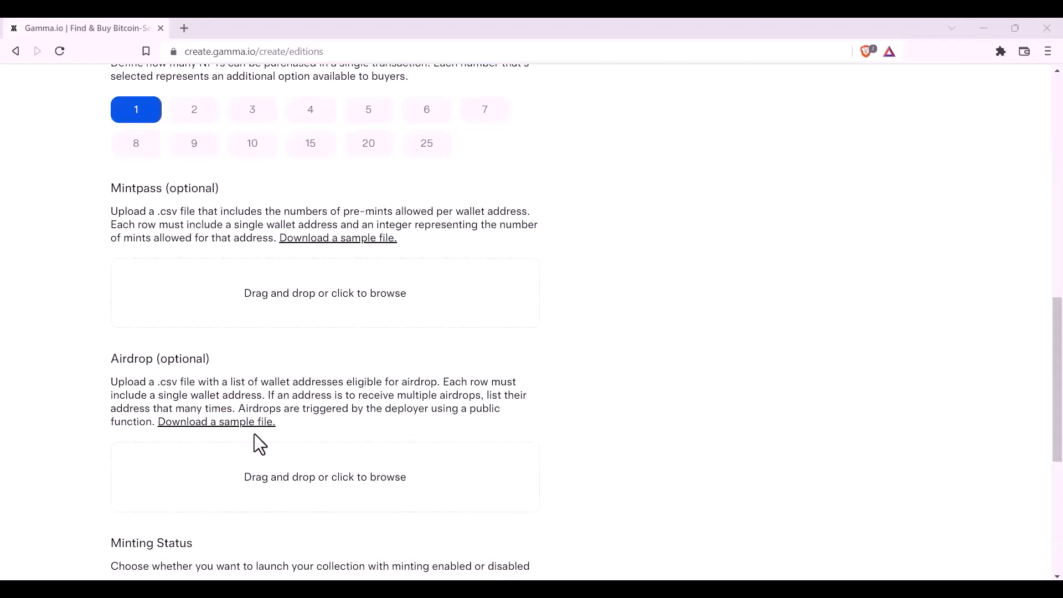
pyautogui.scroll(-4, 254, 433)
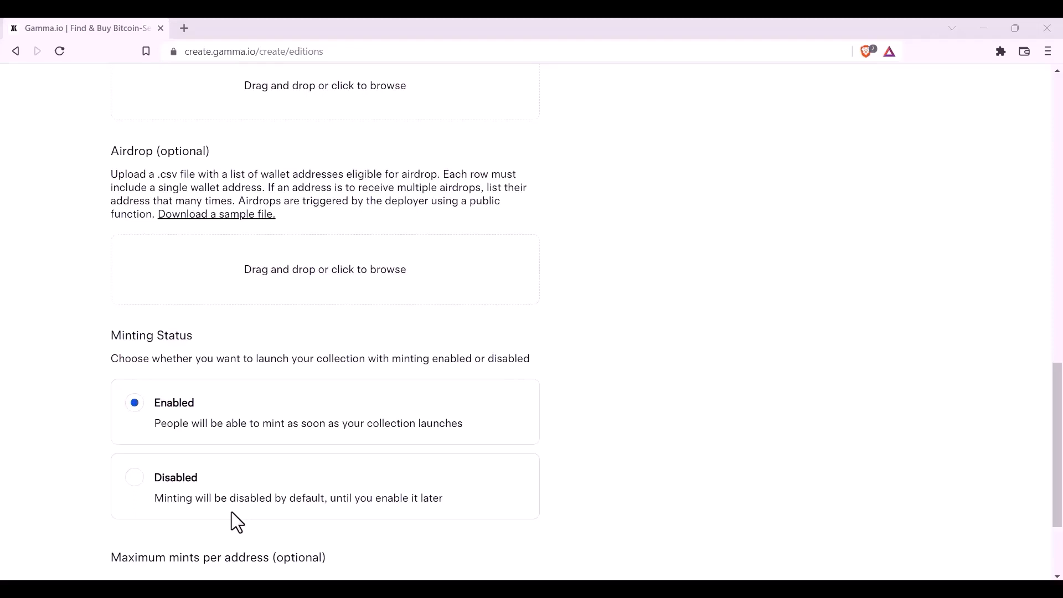
pyautogui.scroll(-3, 231, 512)
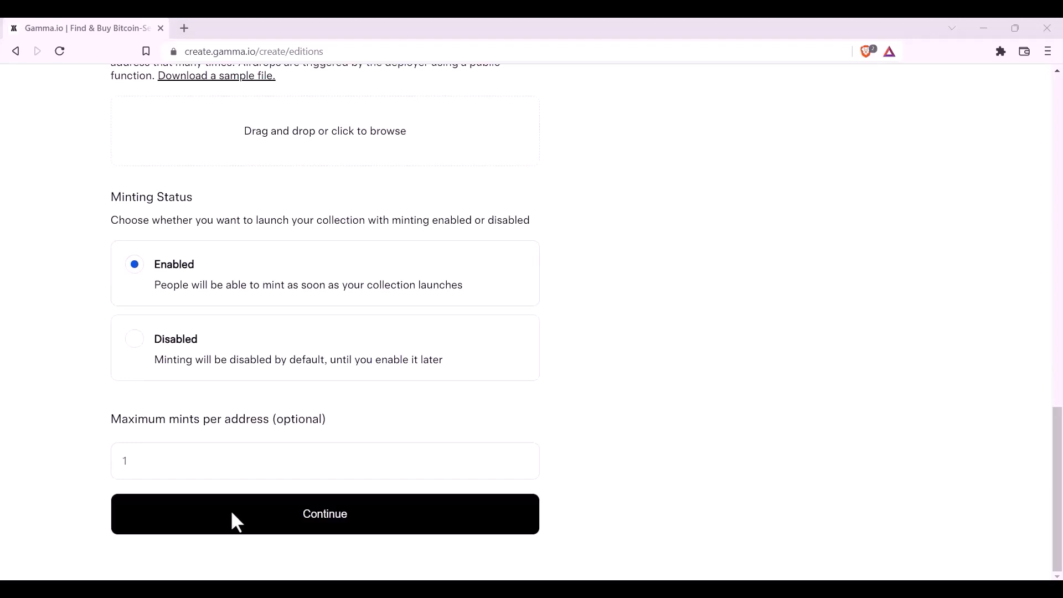
pyautogui.click(328, 524)
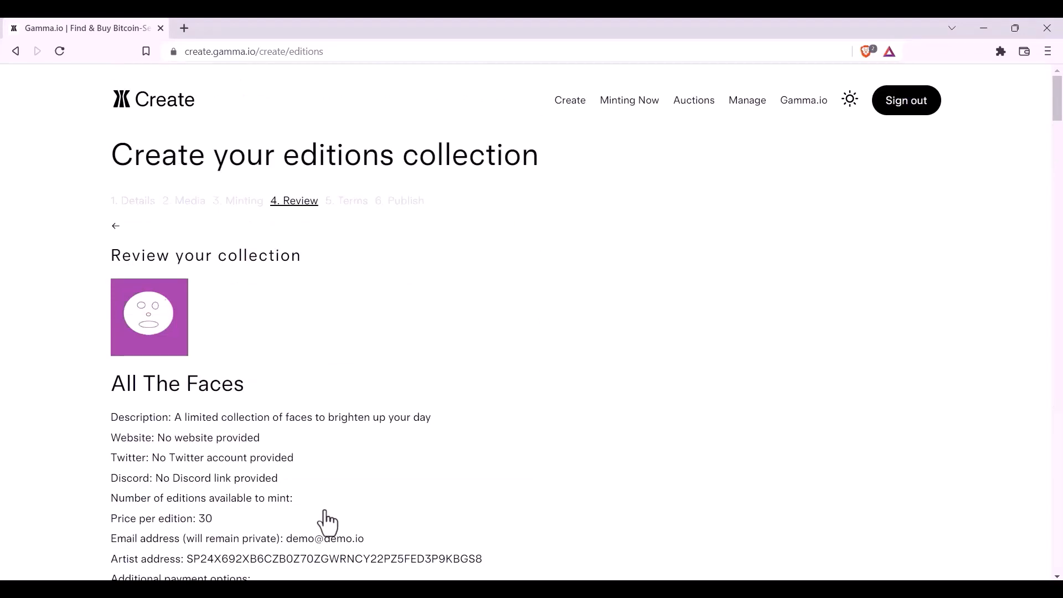
# Review the collection summary and edition previews, and continue to the creator terms
pyautogui.scroll(-5, 368, 481)
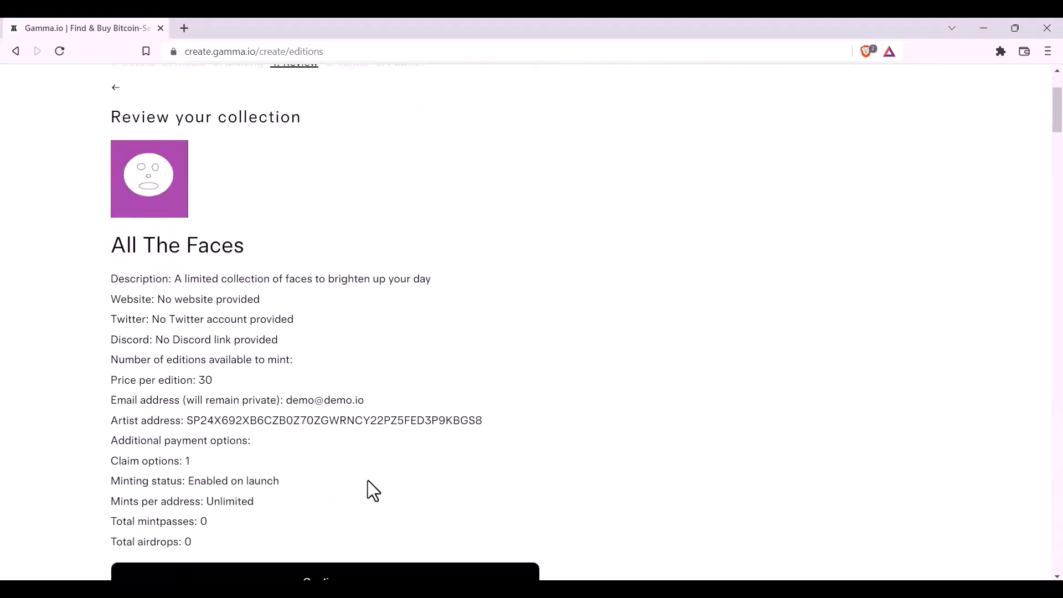
pyautogui.scroll(-4, 371, 491)
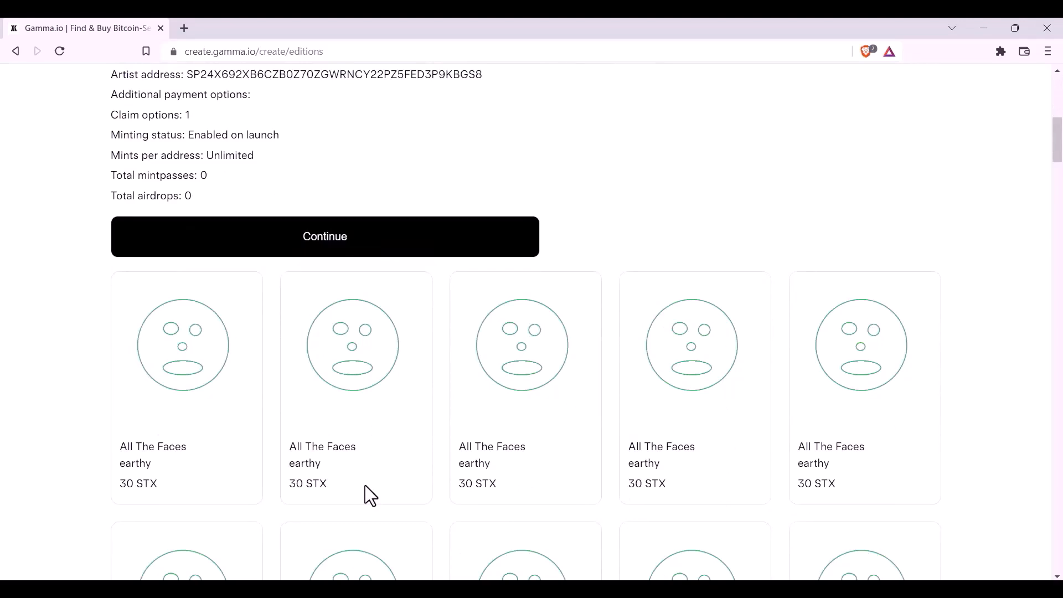
pyautogui.click(358, 251)
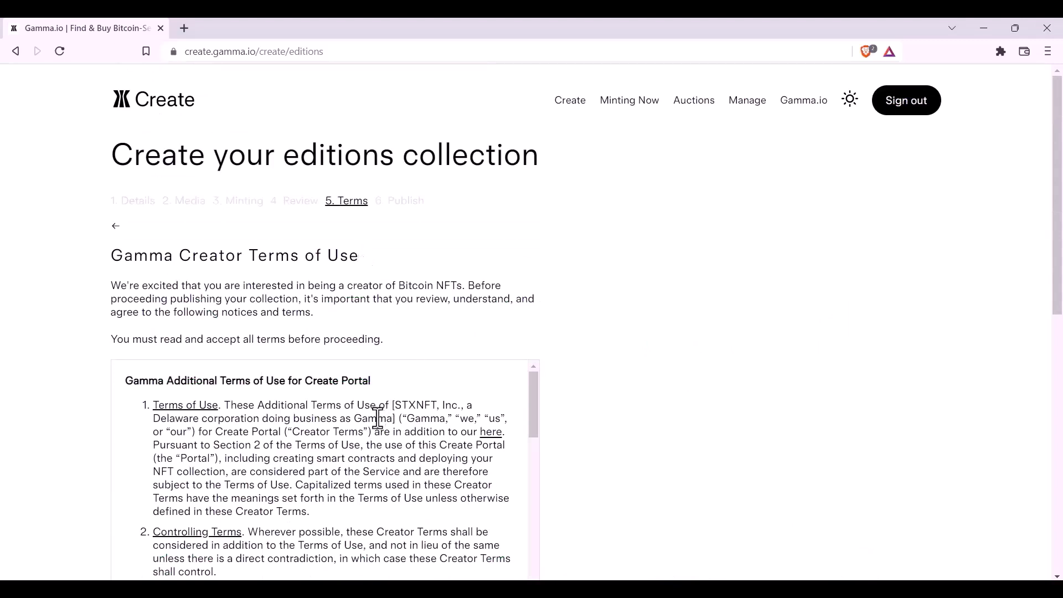
# Read the Gamma Creator Terms of Use to the end, accept all three statements and continue to publishing
pyautogui.scroll(-6, 371, 423)
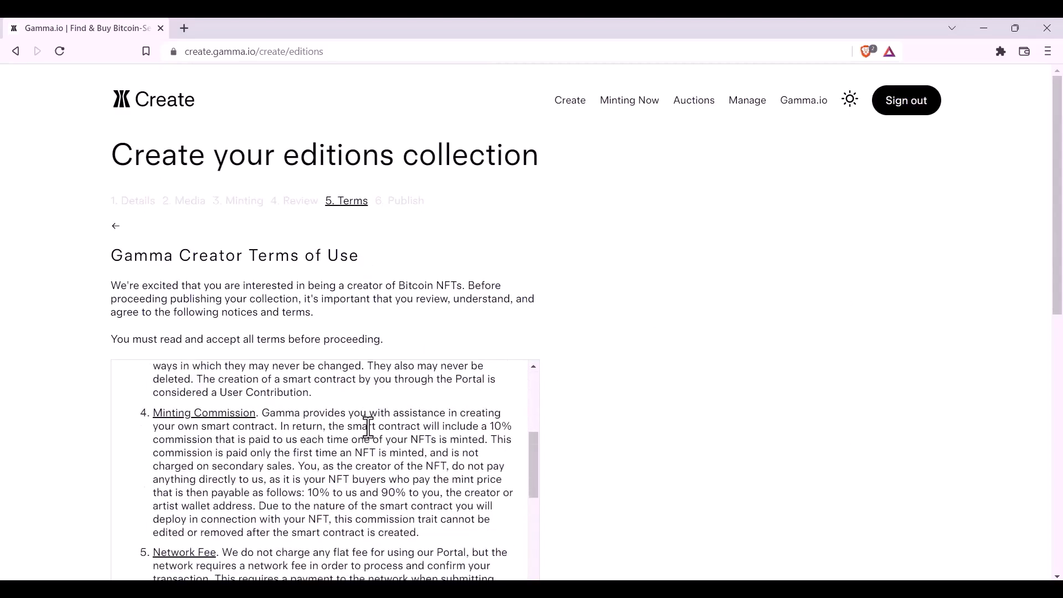
pyautogui.scroll(-15, 368, 428)
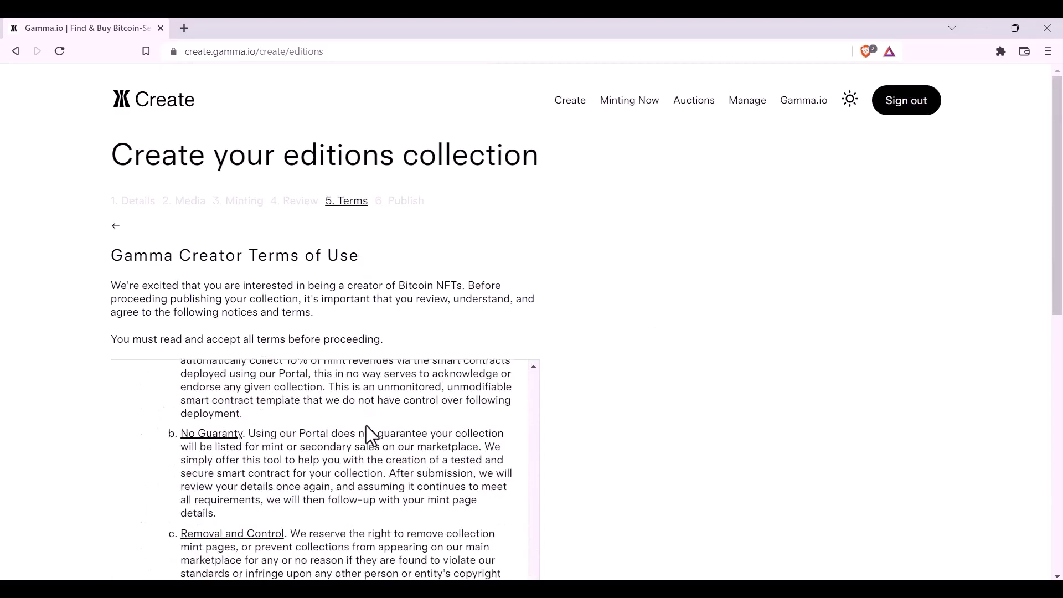
pyautogui.scroll(-10, 363, 434)
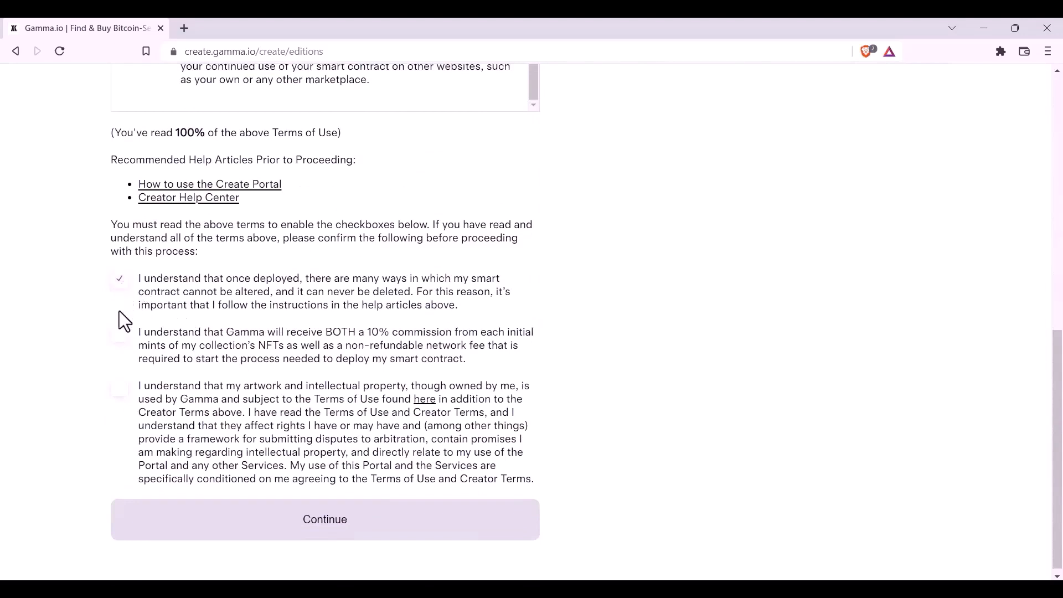
pyautogui.click(118, 390)
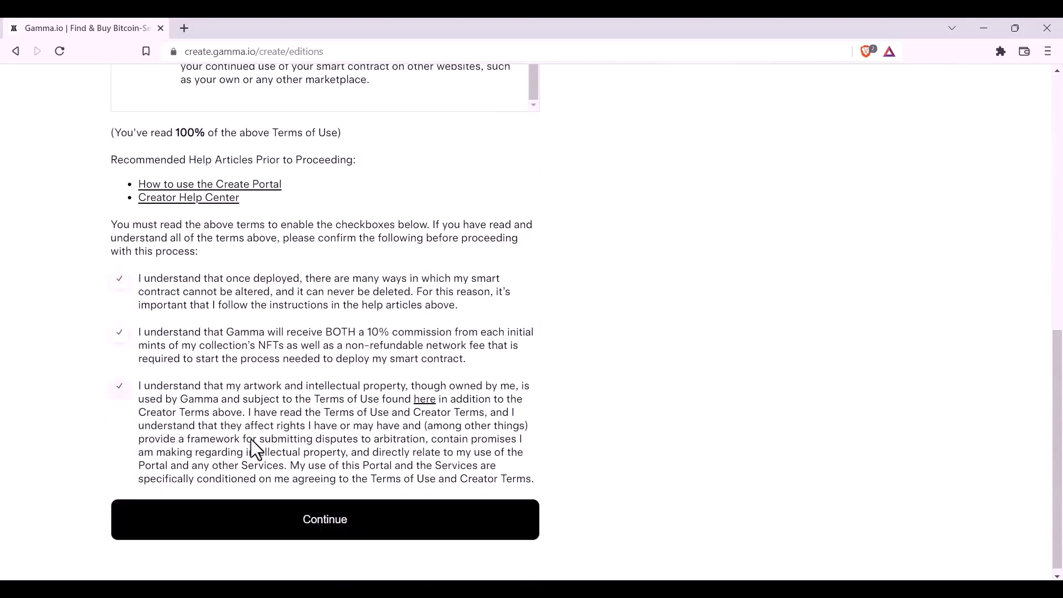
pyautogui.click(335, 530)
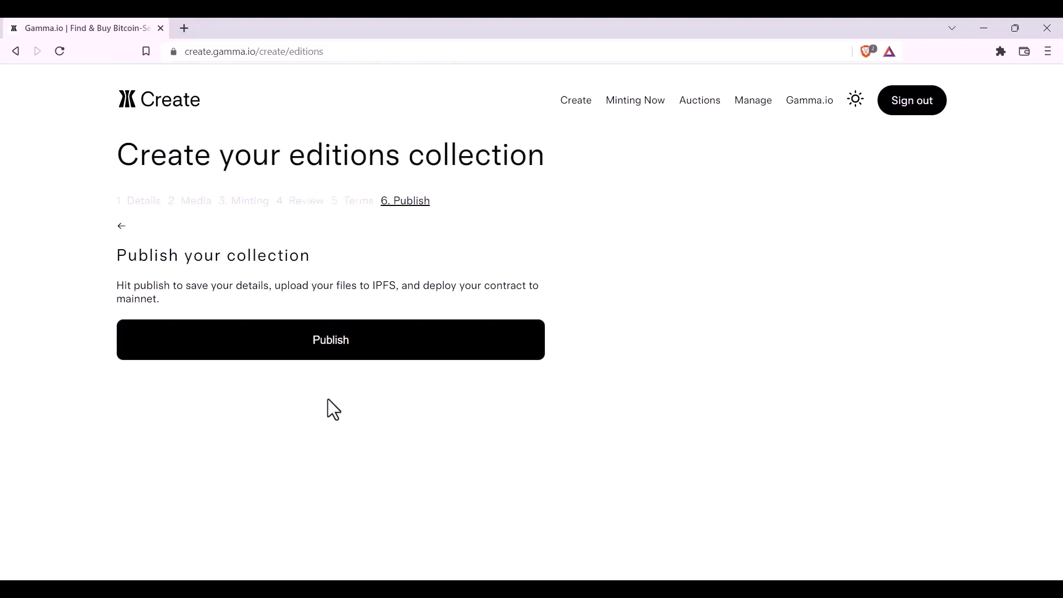
# Publish the collection and review the all-the-faces contract deployment details and fee in Hiro Wallet
pyautogui.click(320, 352)
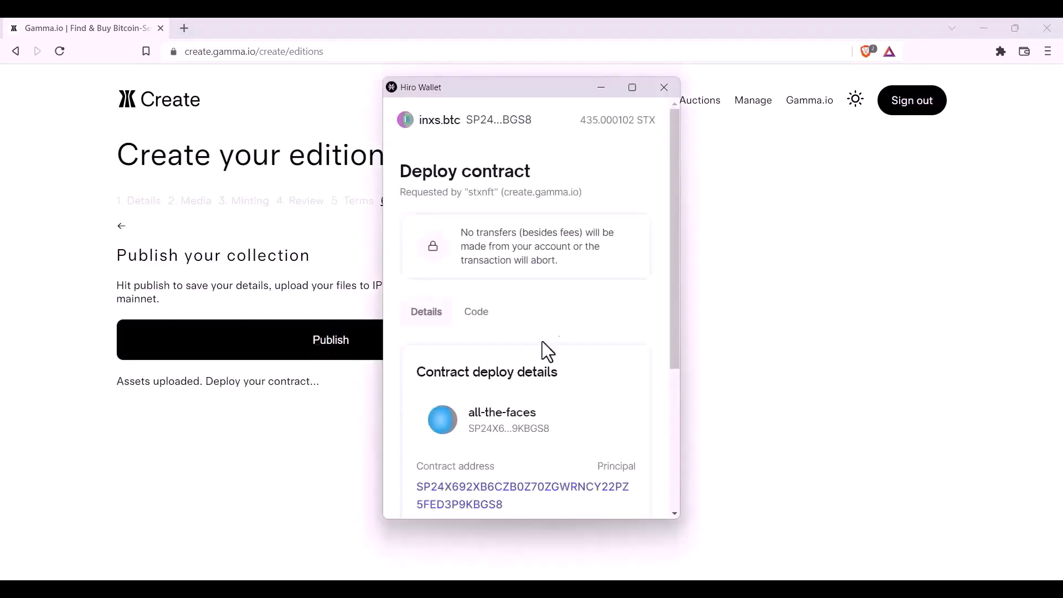
pyautogui.moveTo(676, 274); pyautogui.dragTo(669, 424)
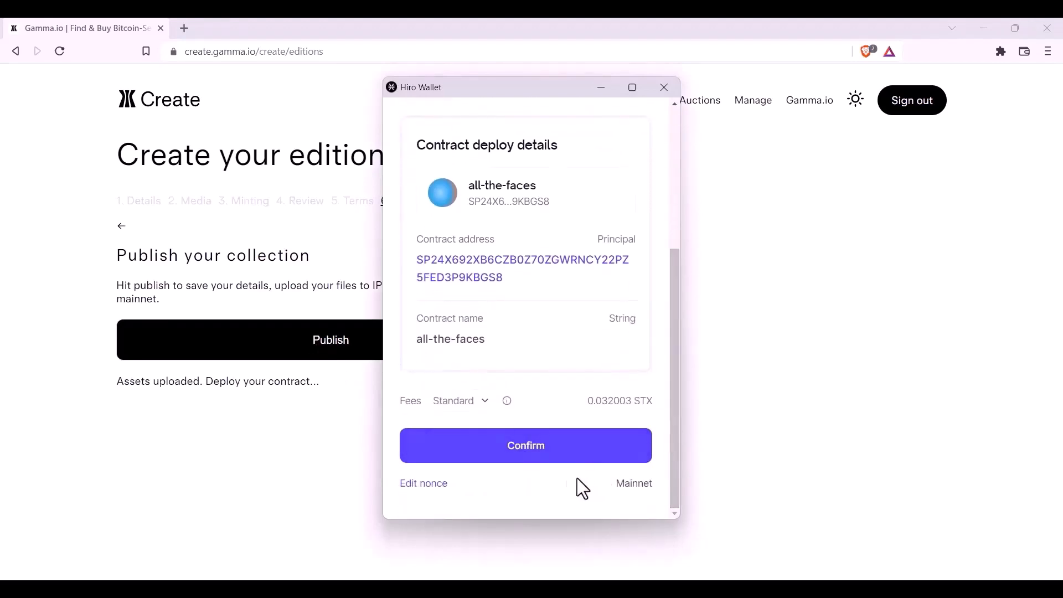